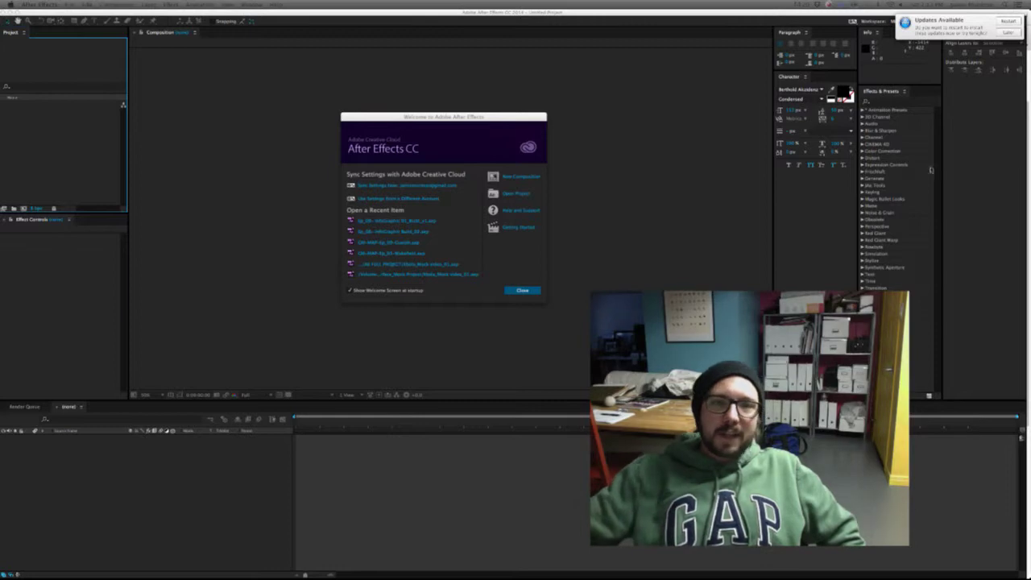
Dismiss the welcome screen and start a new composition using the HDTV 1080 29.97 preset
drag(440, 116, 429, 109)
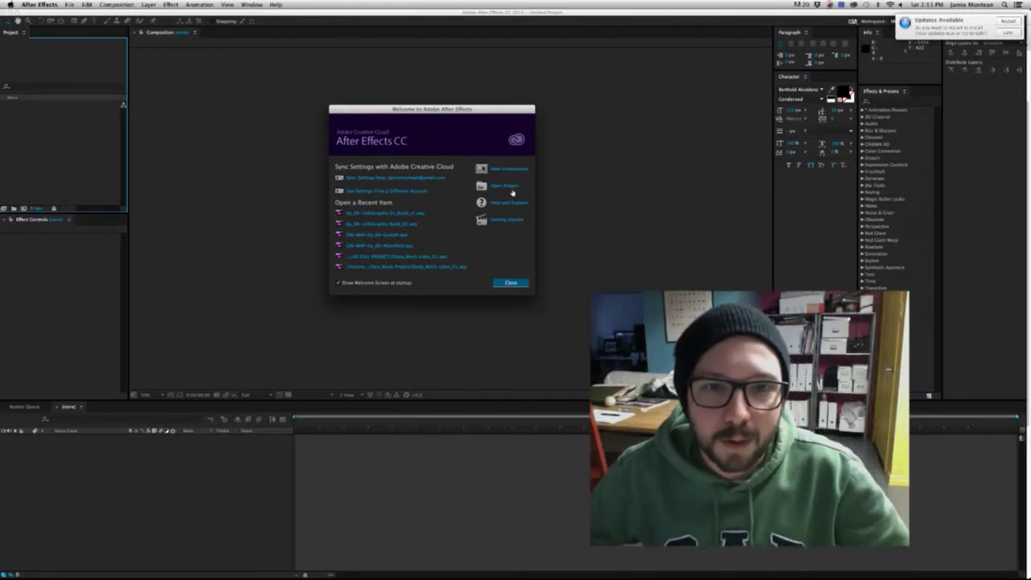
click(510, 282)
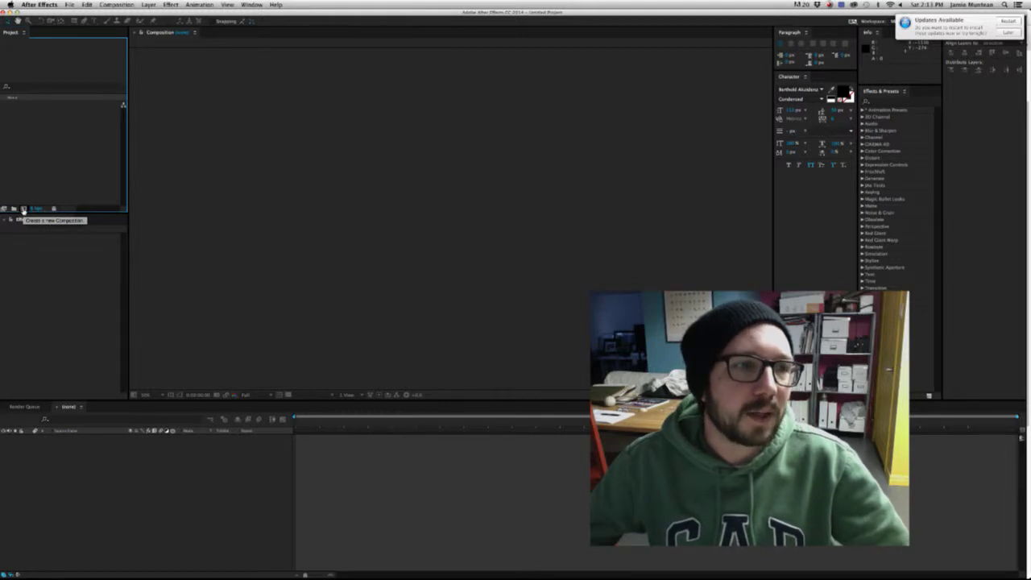
click(24, 209)
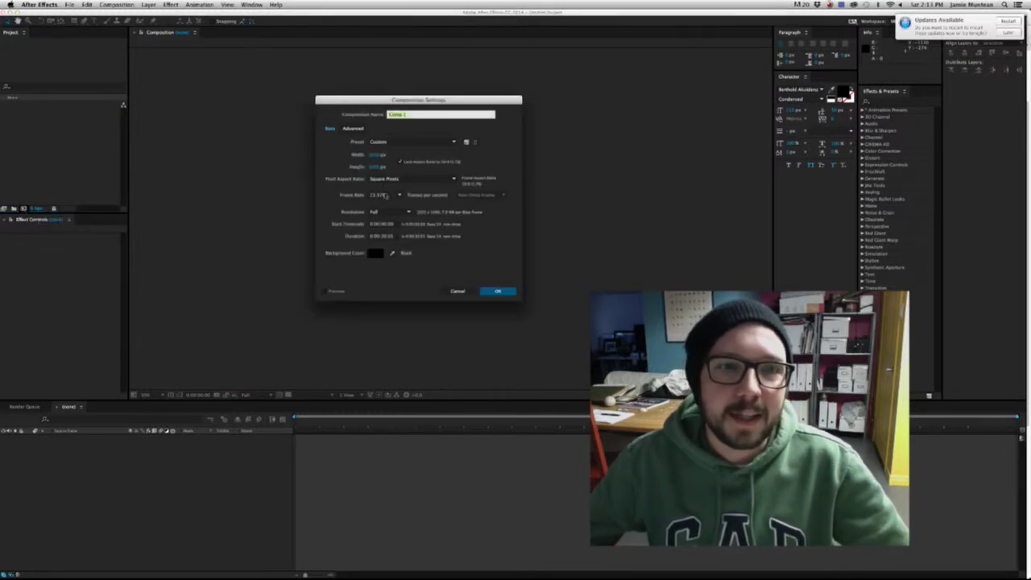
click(398, 143)
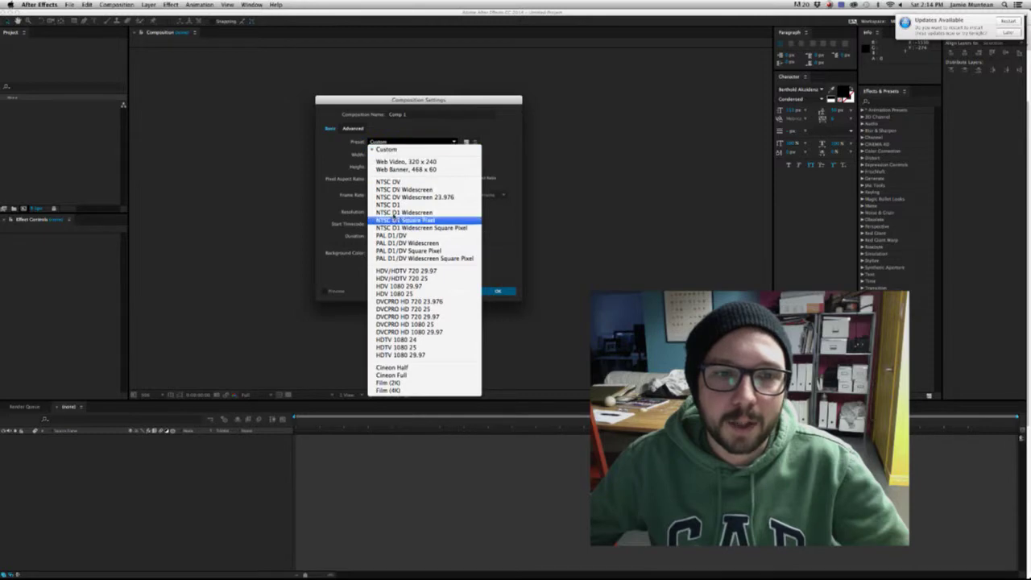
click(420, 355)
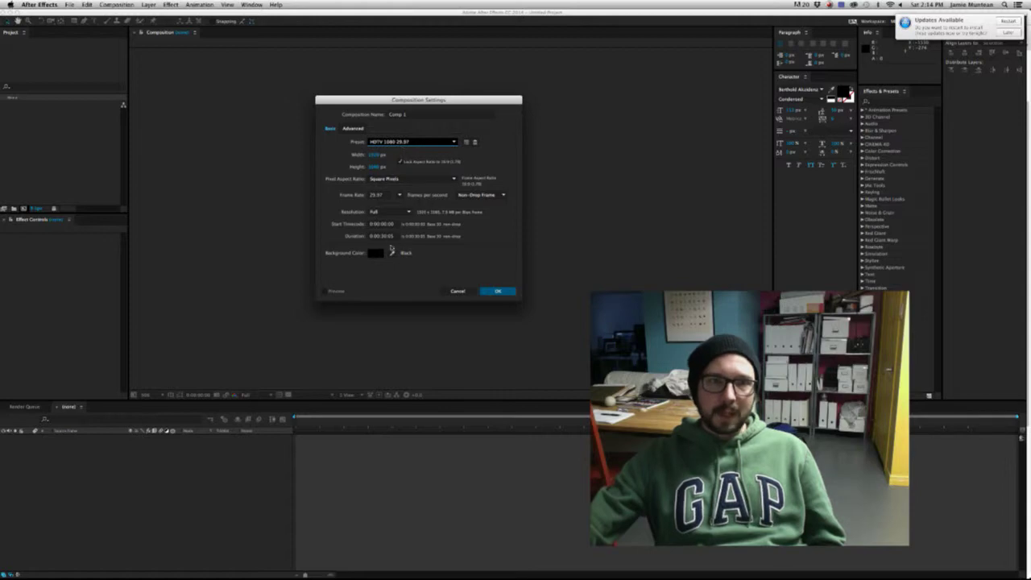
Create the composition with a 10-second duration and the name Setup Master, and move its playhead to 0:00:02:29
click(394, 236)
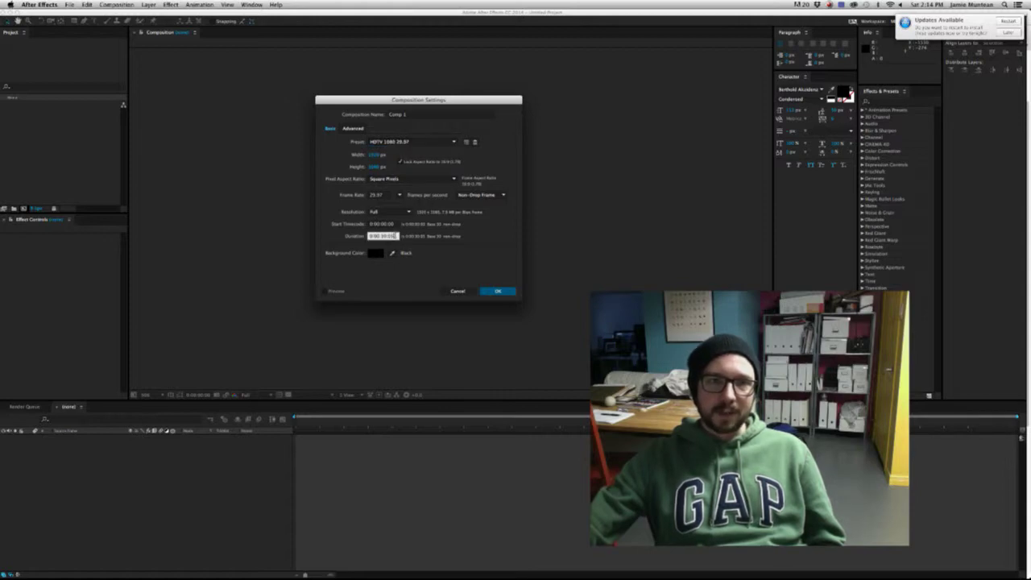
text(10)
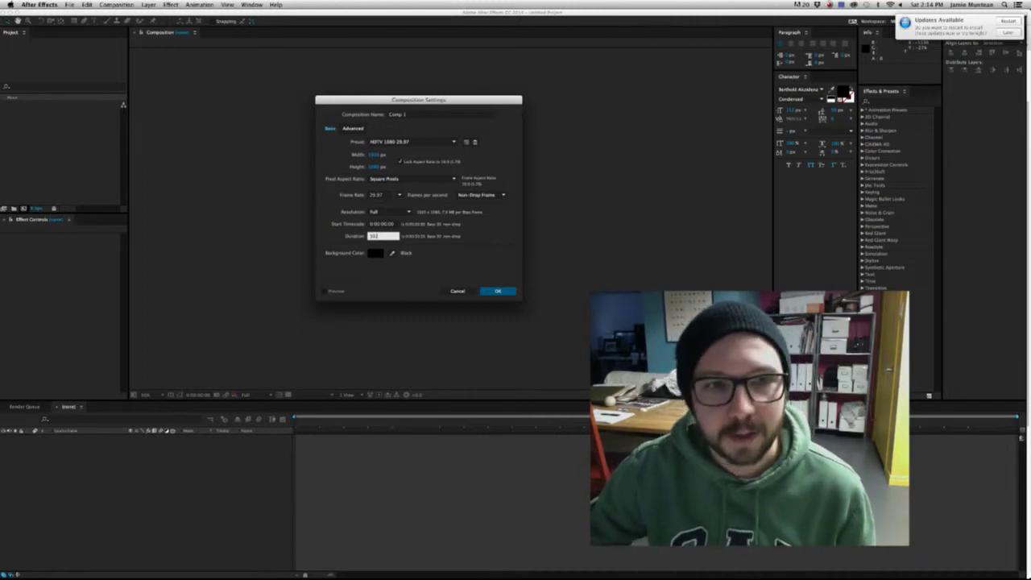
click(422, 114)
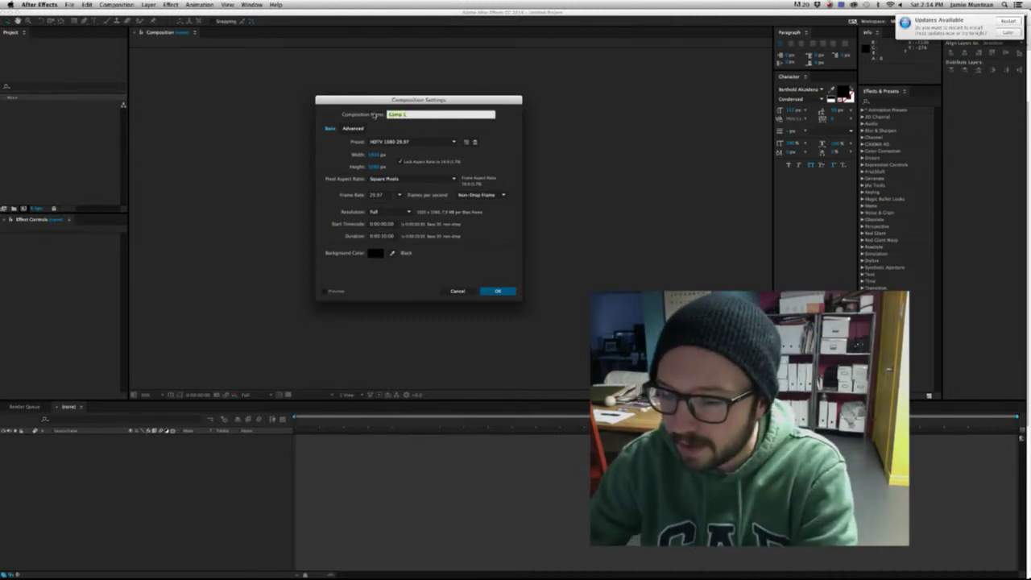
text(M)
text(tro 4)
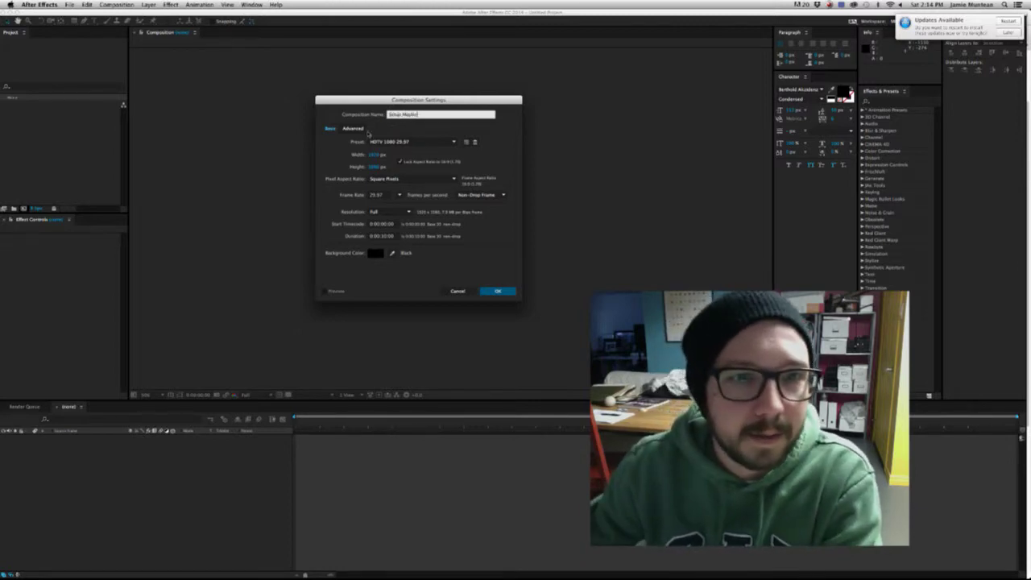
click(497, 291)
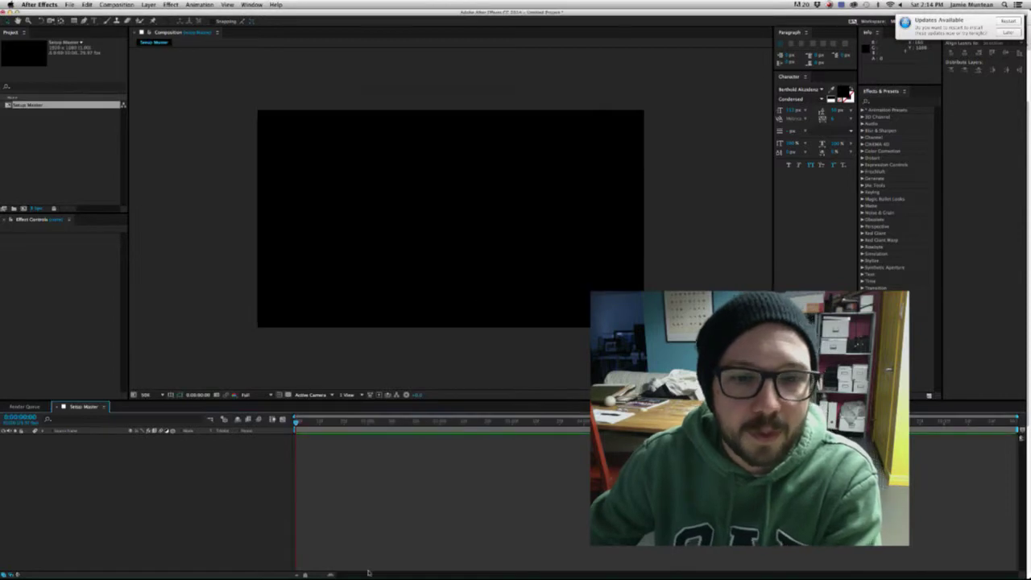
drag(310, 424, 509, 422)
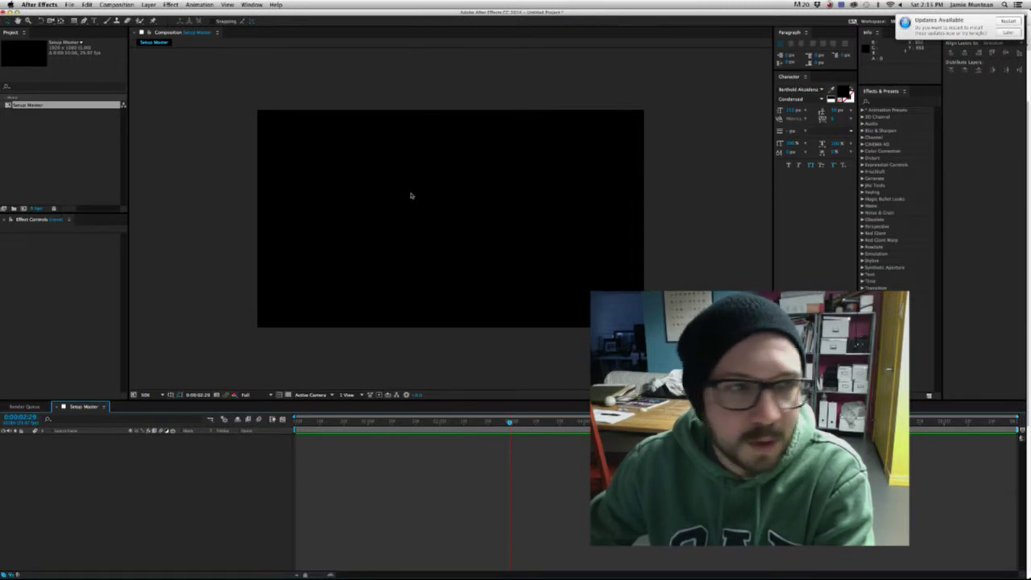
Import OUR FISH_FRENCH_APPROVAL_v2.mp4 from the Renders folder of Fisheries and Oceans into the project
click(75, 180)
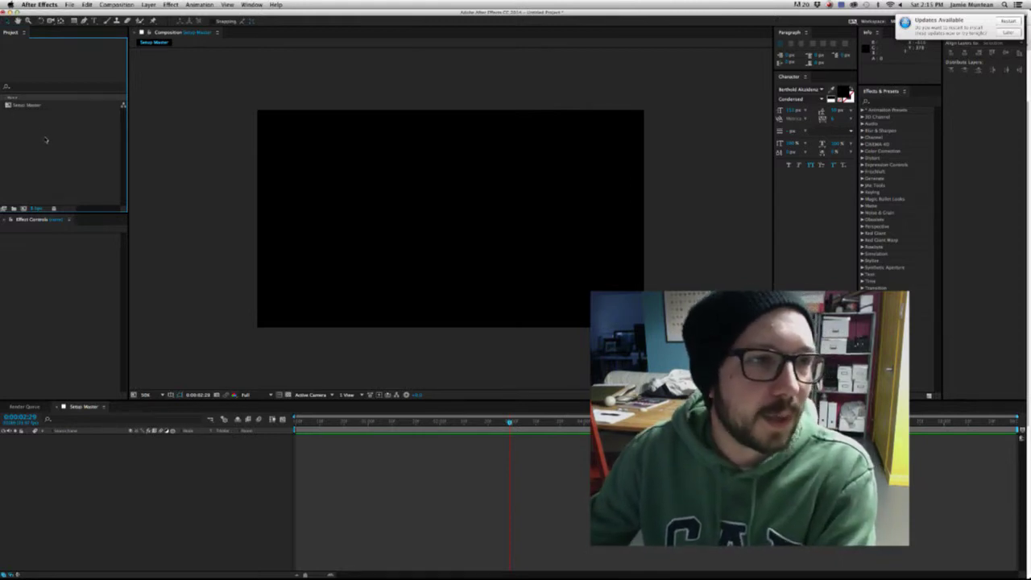
right_click(38, 131)
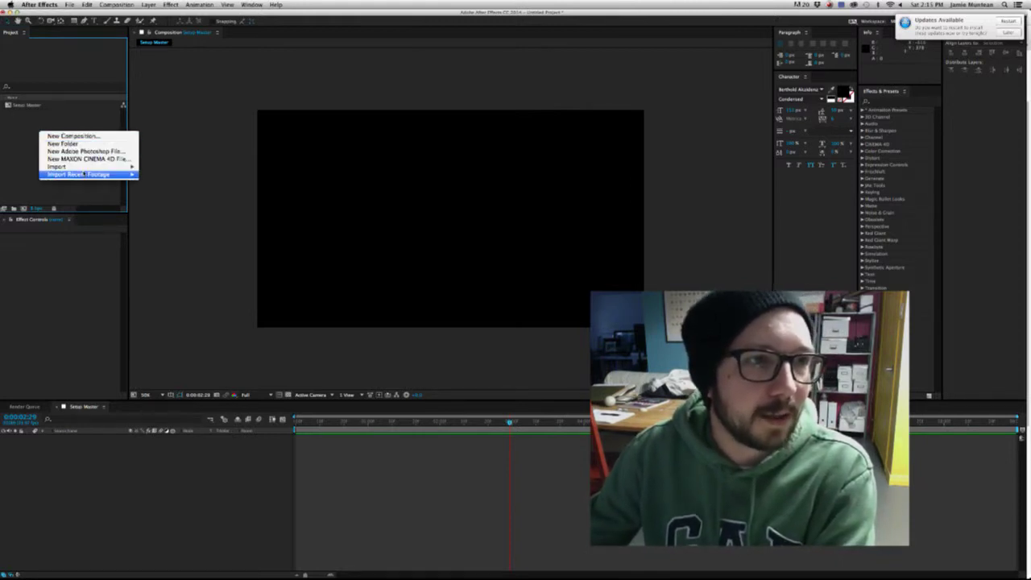
click(152, 168)
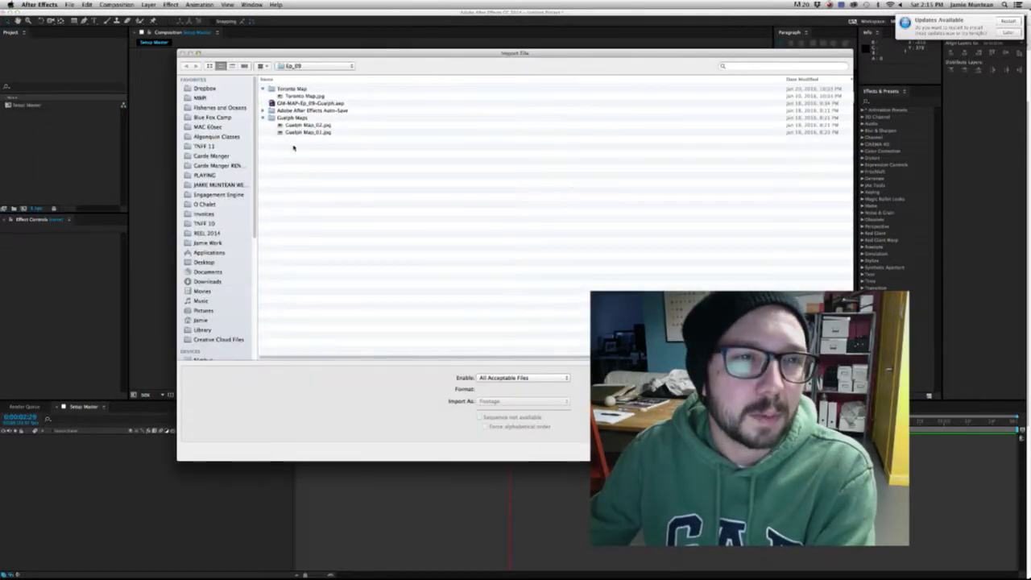
click(263, 118)
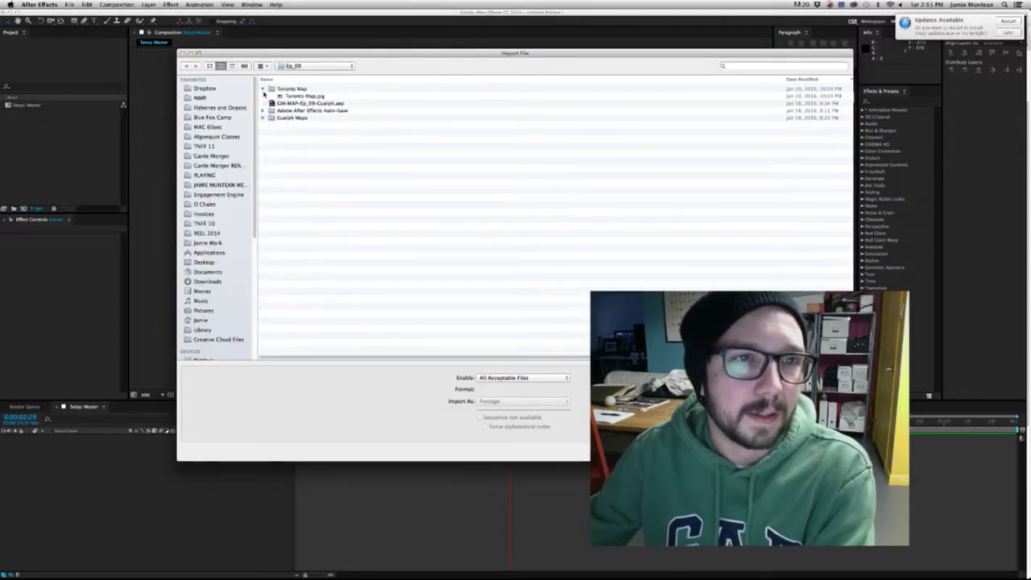
click(263, 89)
click(203, 108)
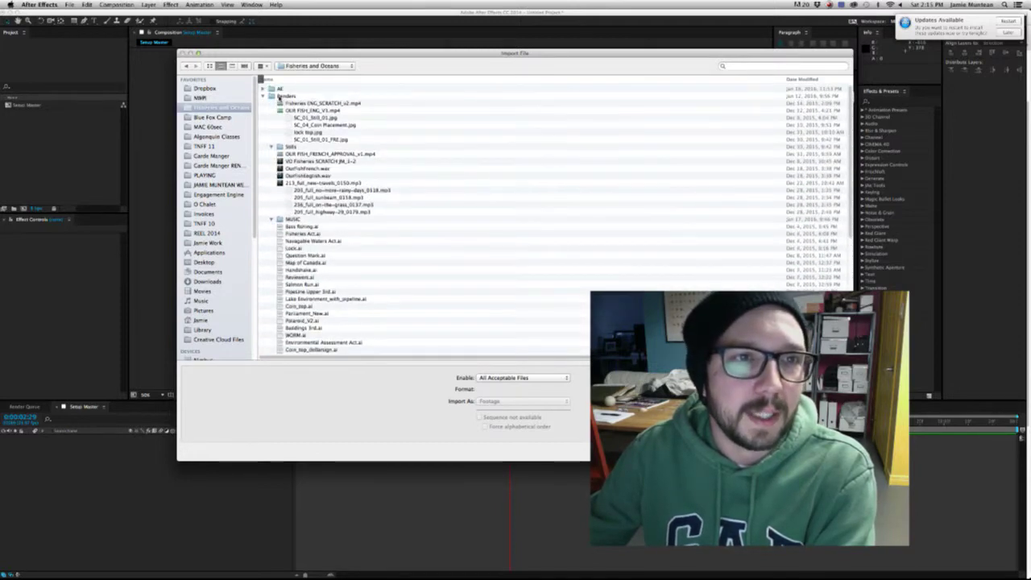
click(354, 103)
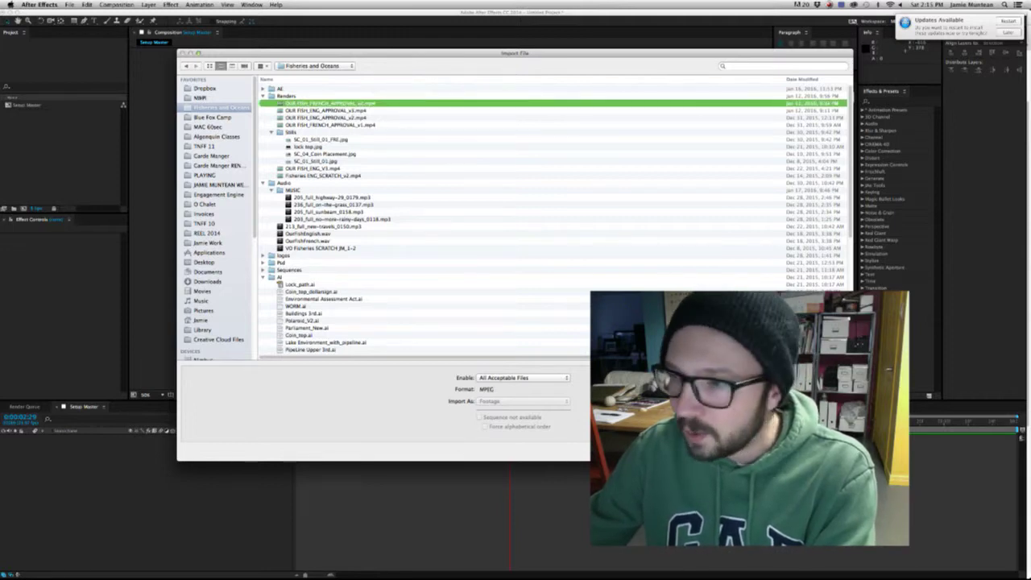
key(Return)
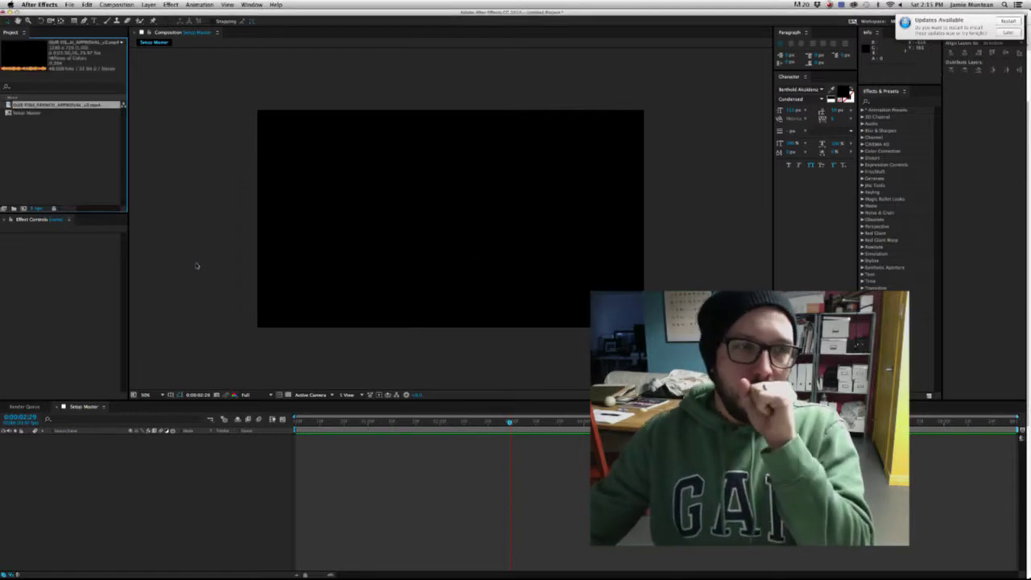
Import the music file 205_full_highway-29_0179.mp3 from the Audio/MUSIC folder of Fisheries and Oceans
click(42, 137)
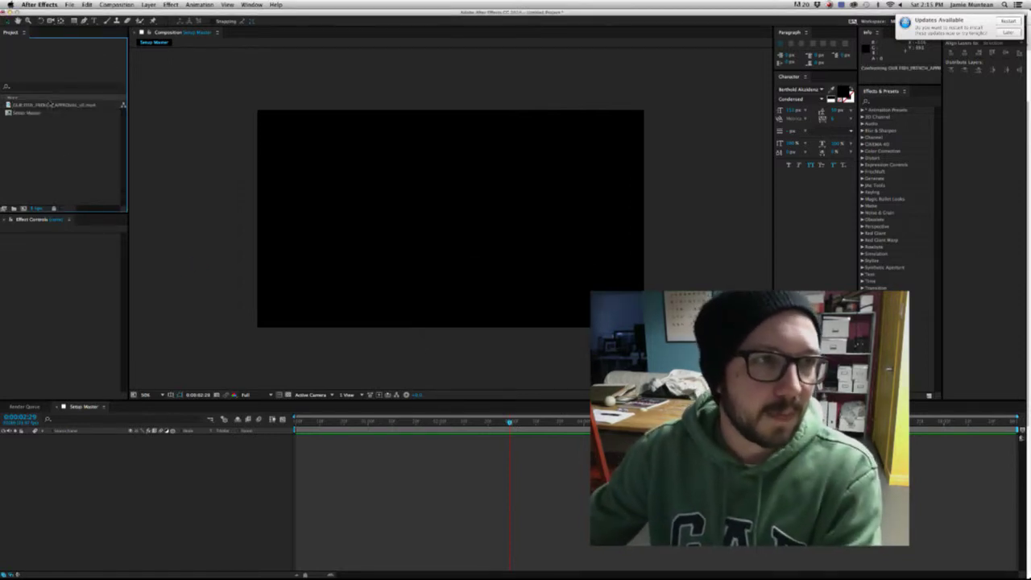
right_click(27, 141)
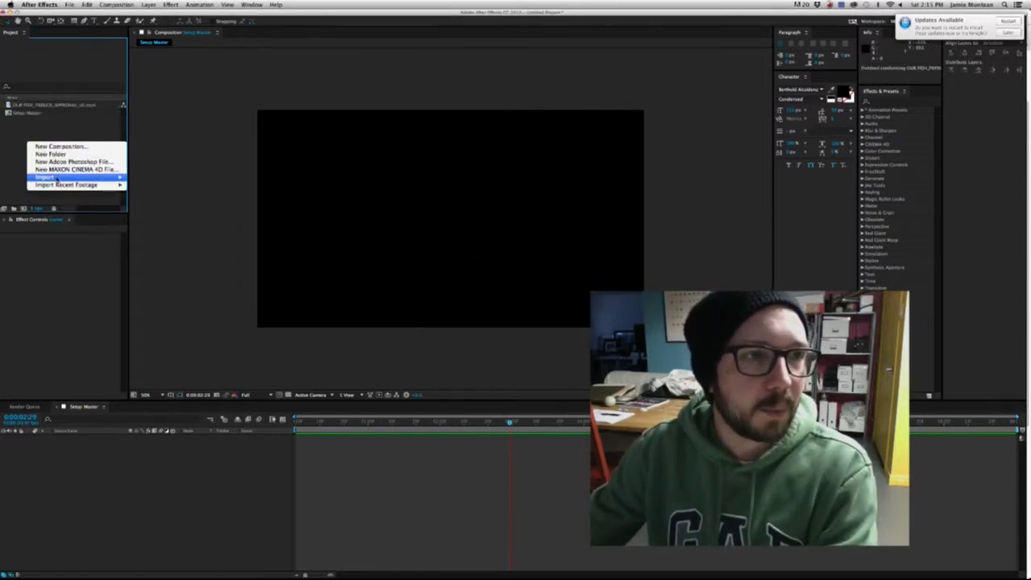
mouse_move(48, 177)
click(143, 177)
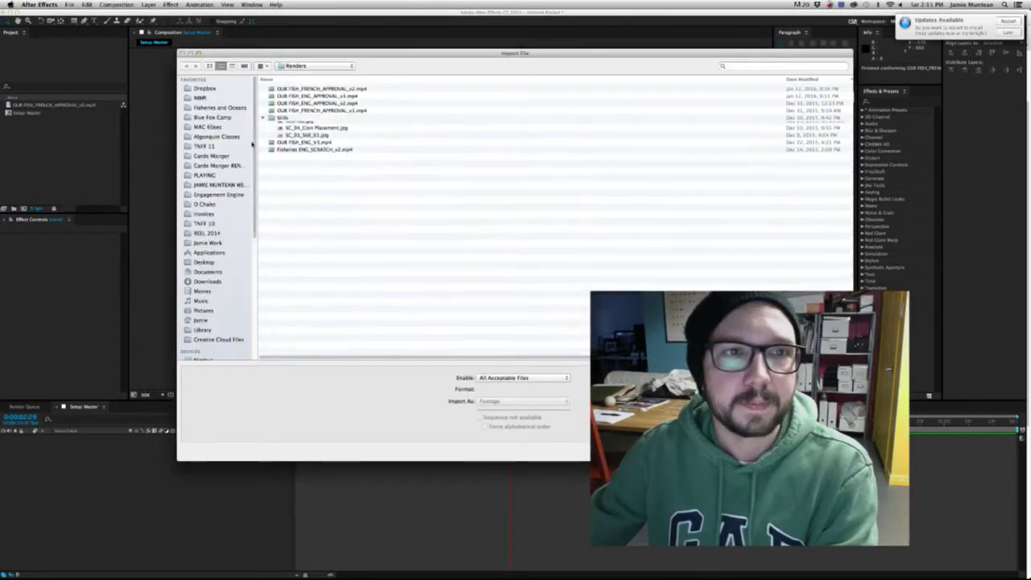
click(308, 66)
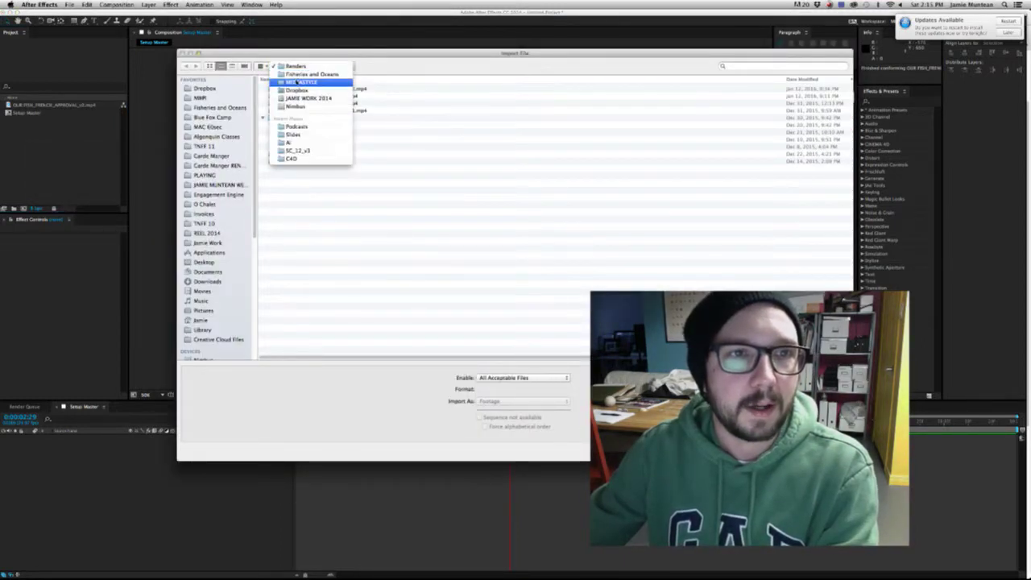
click(271, 90)
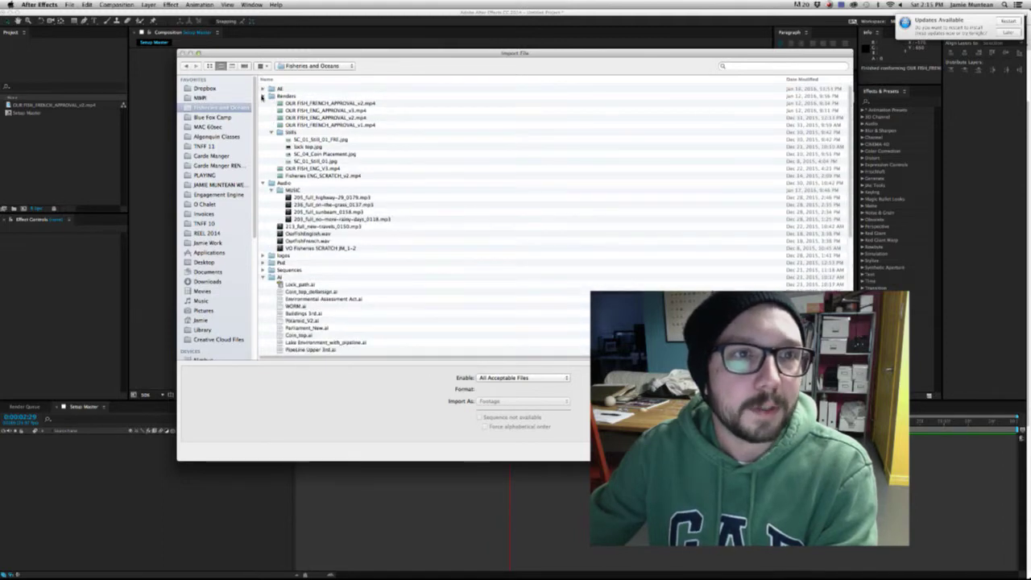
click(261, 96)
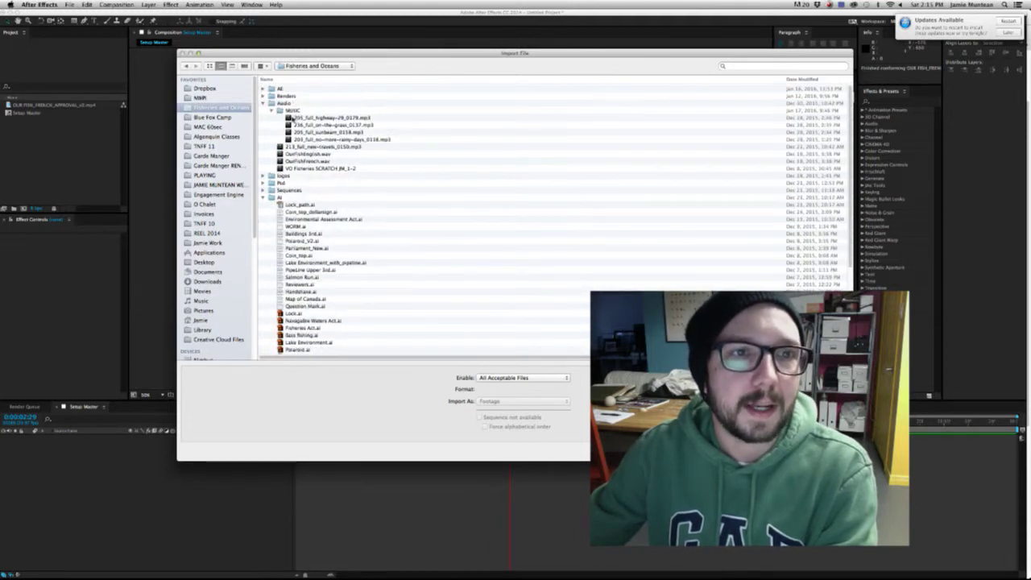
click(291, 118)
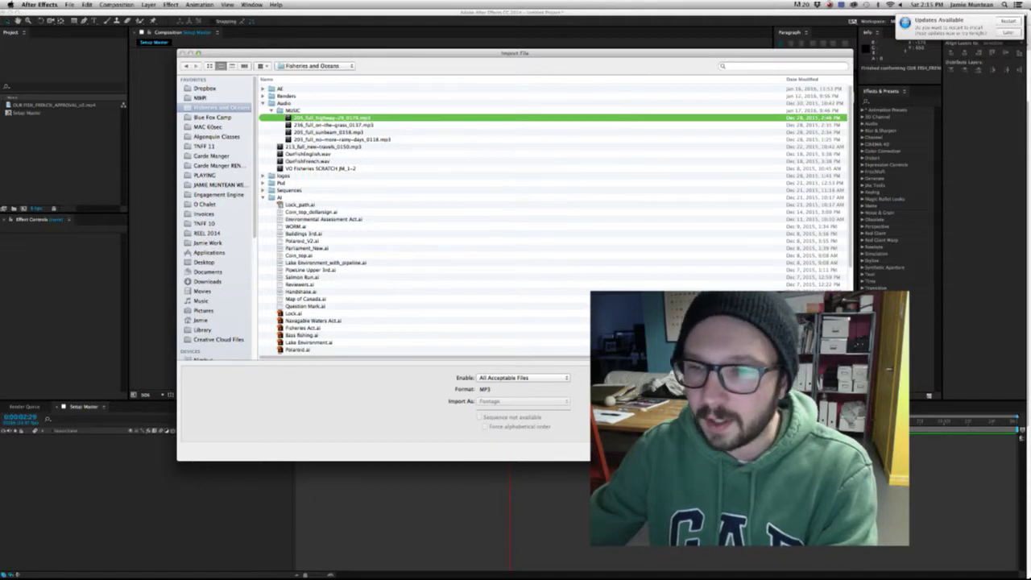
key(Return)
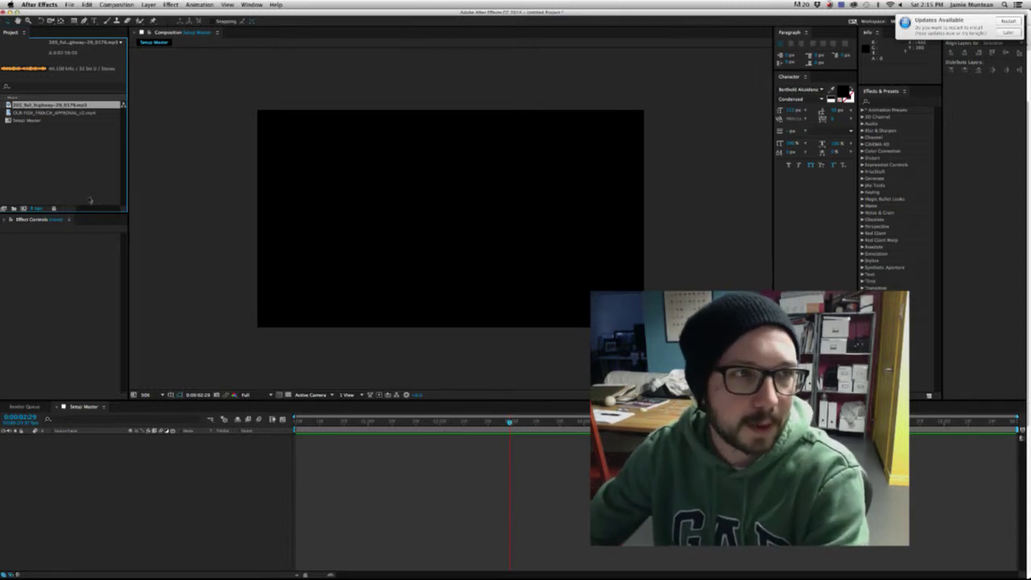
click(45, 158)
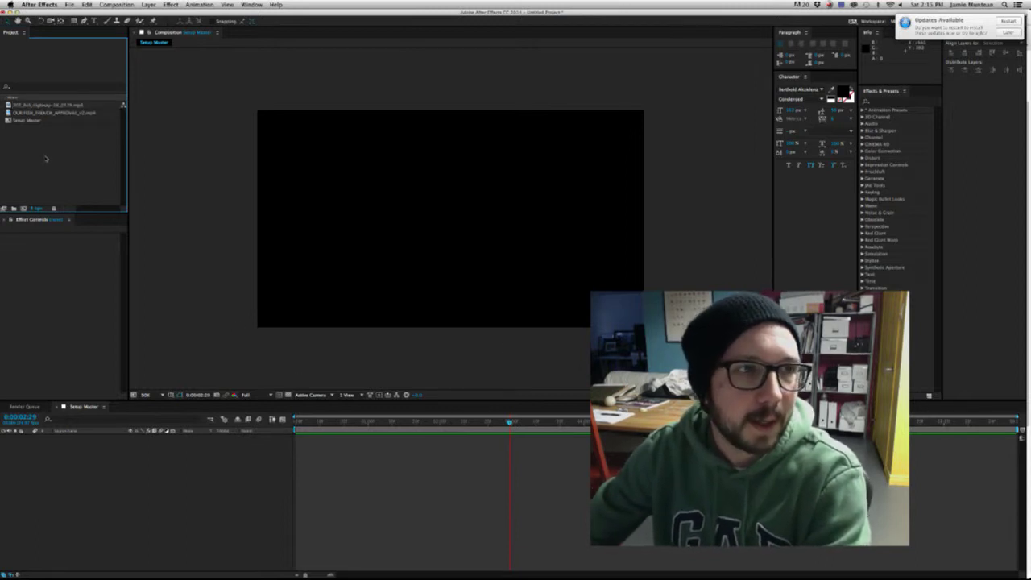
Add the OUR FISH_FRENCH_APPROVAL_v2.mp4 footage to the Setup Master timeline as a layer, leaving it deselected
click(24, 114)
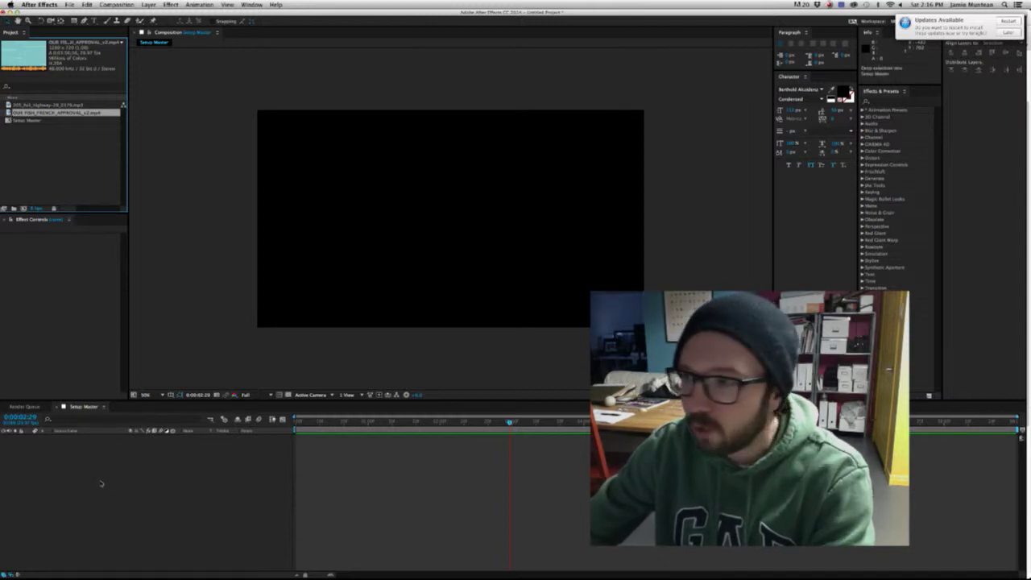
mouse_move(101, 483)
mouse_down()
mouse_move(108, 515)
mouse_move(207, 531)
mouse_up()
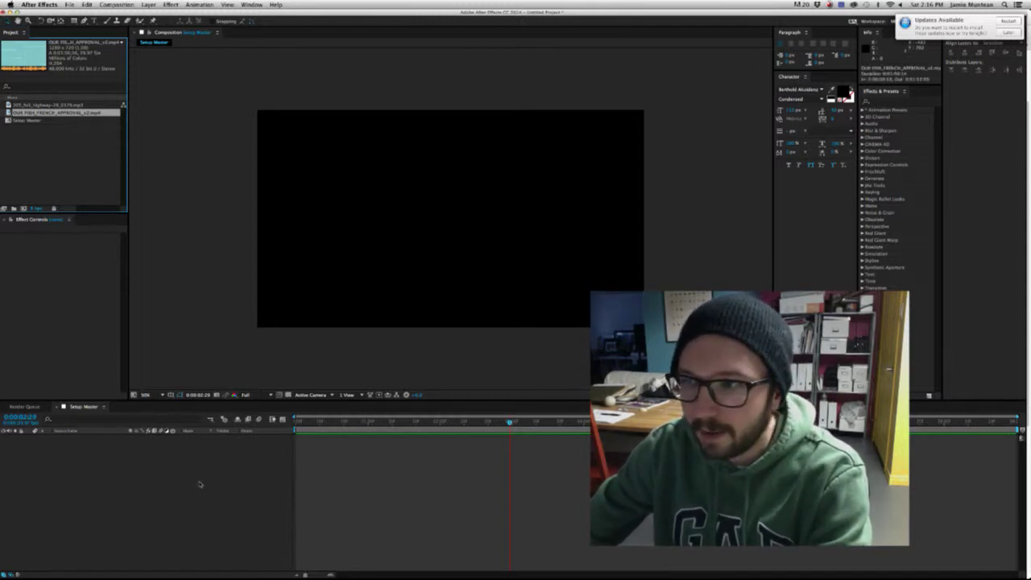
drag(185, 479, 187, 476)
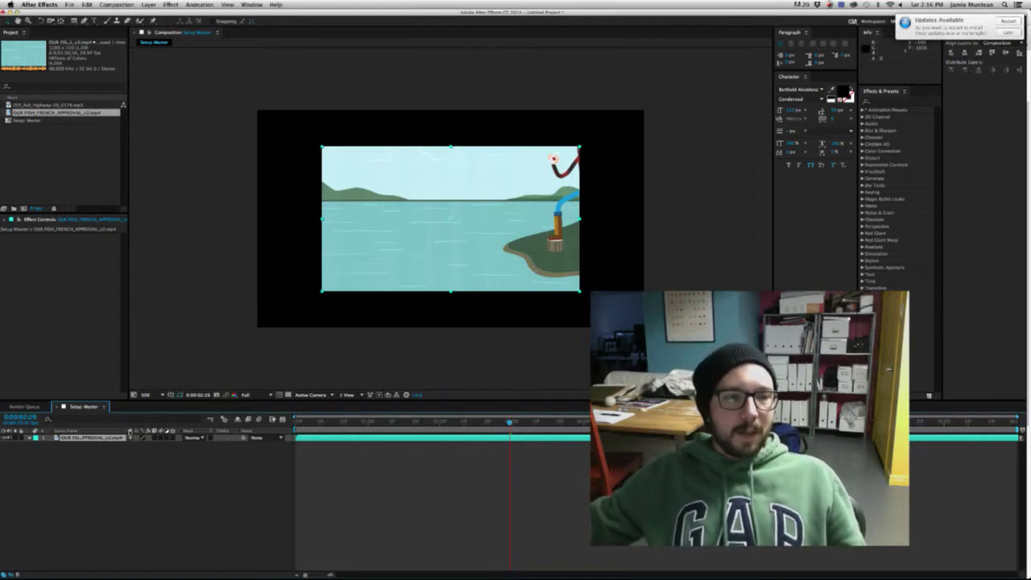
key(super+shift+a)
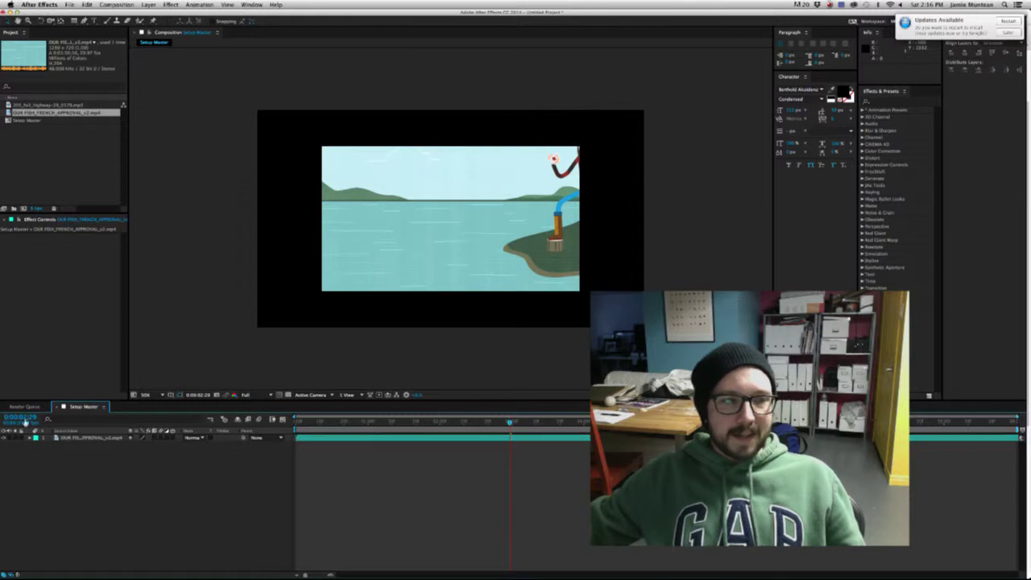
Scale the video layer to 150% so it fills the composition frame
click(78, 439)
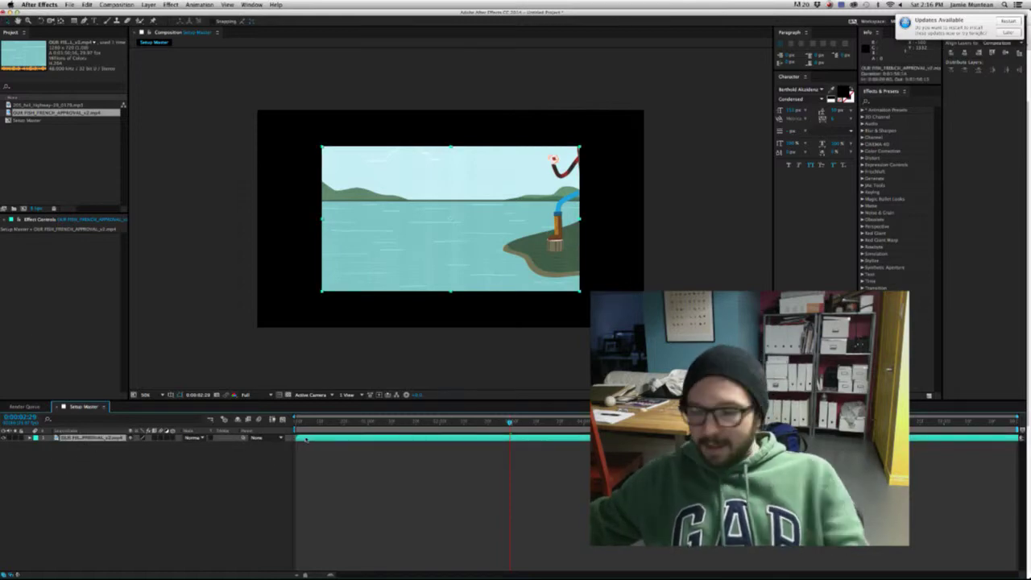
key(s)
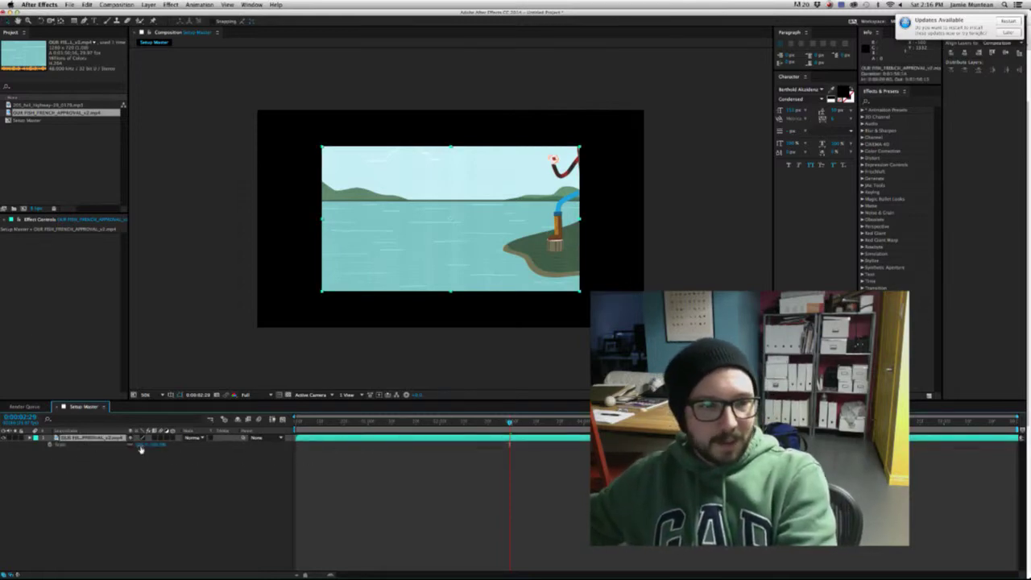
drag(149, 444, 191, 444)
click(40, 500)
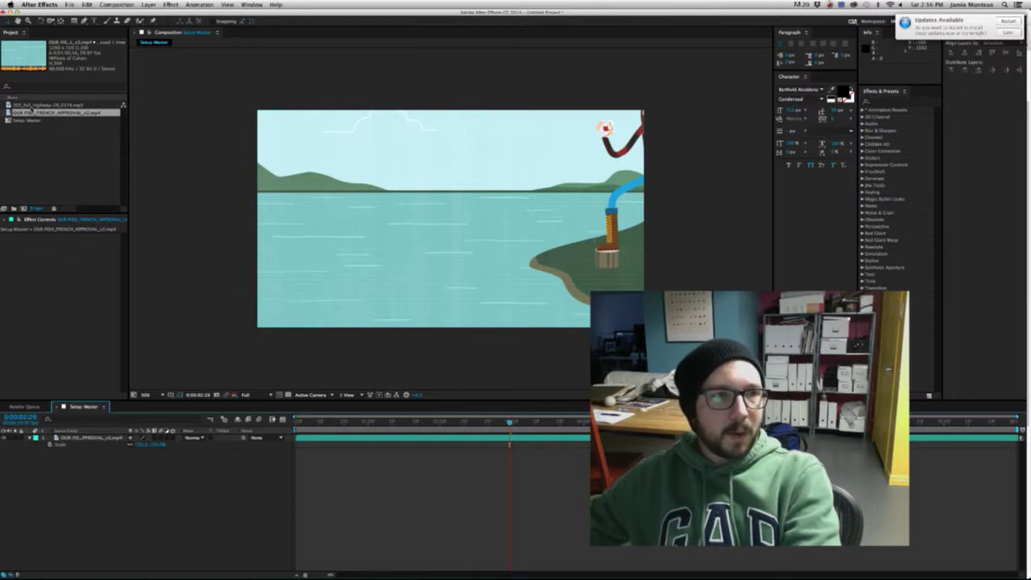
Add the 205_full_highway-29_0179.mp3 audio to the timeline below the video layer
click(32, 106)
drag(37, 105, 272, 464)
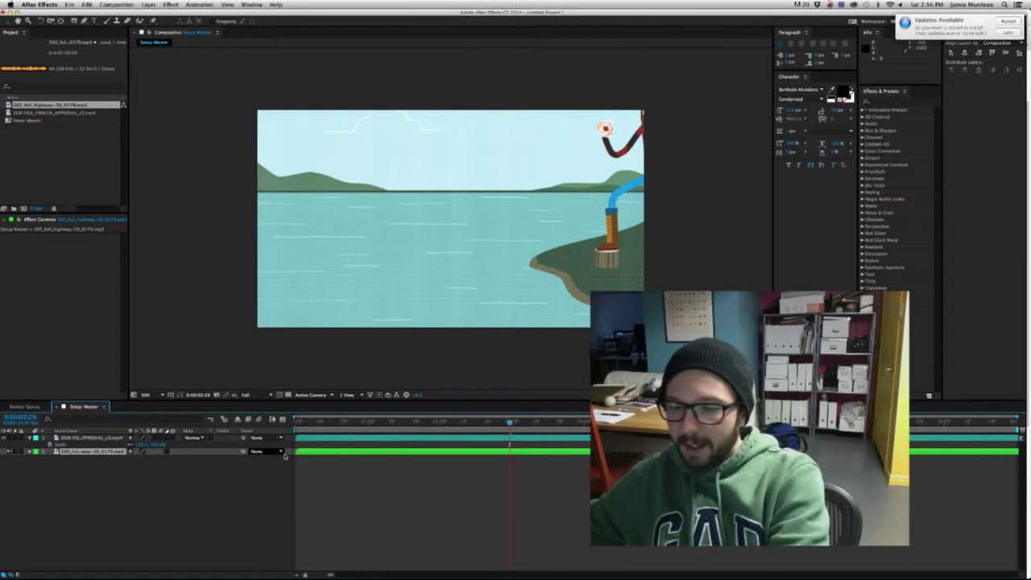
Reveal the audio layer's waveform and move the current time to the music's onset at 0:00:00:16
key(l)
key(l)
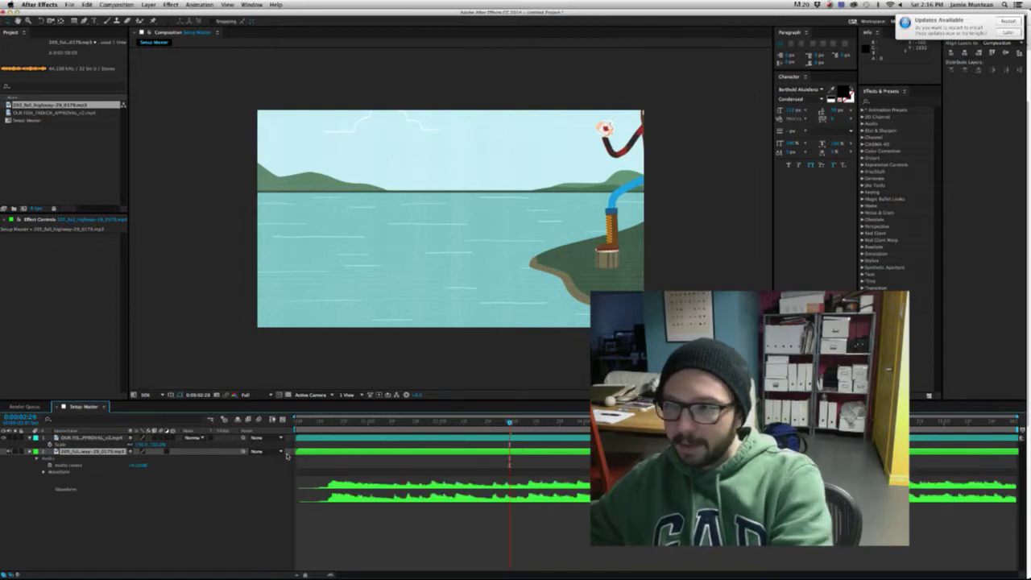
drag(509, 421, 387, 442)
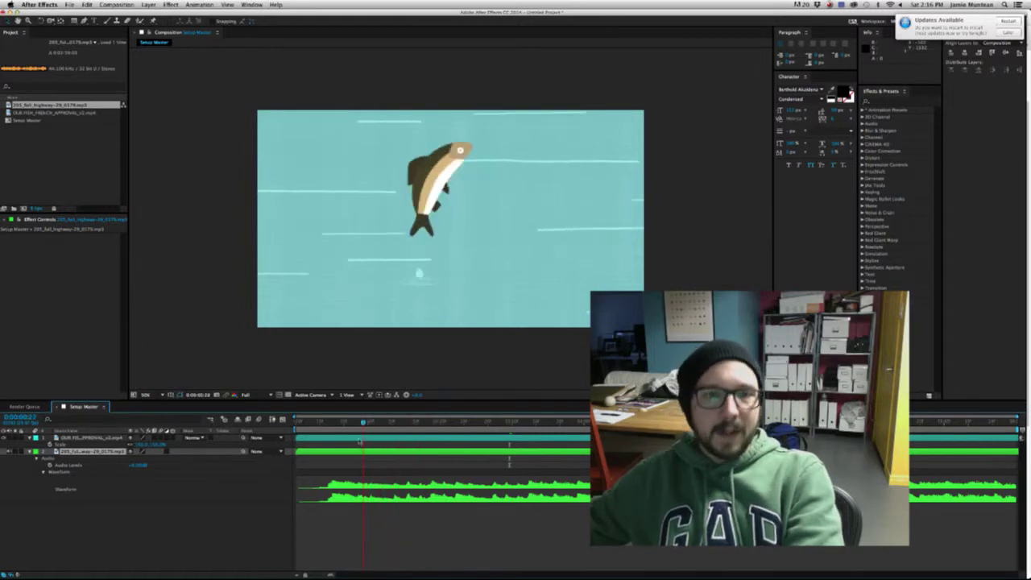
drag(363, 442, 334, 442)
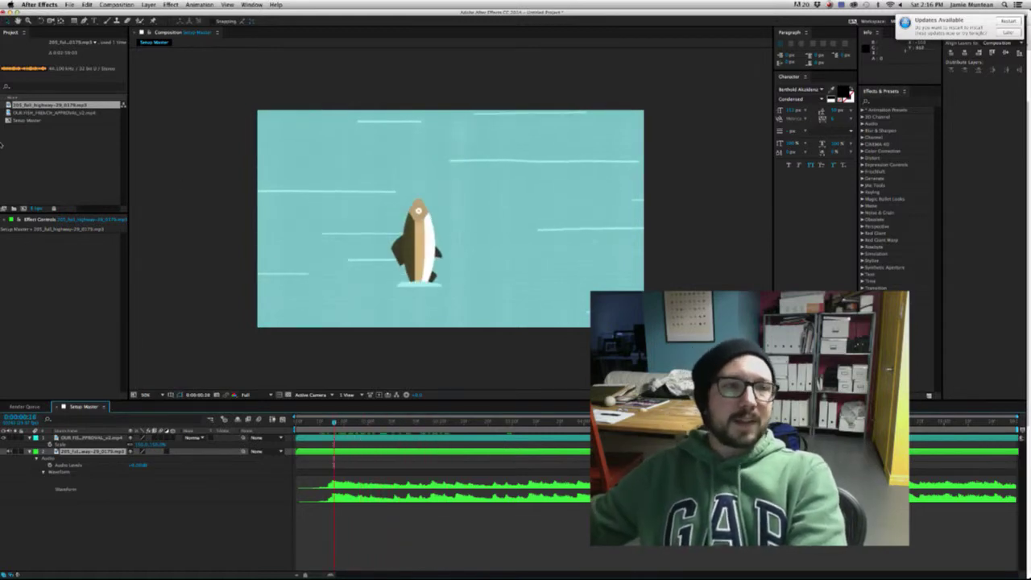
click(70, 82)
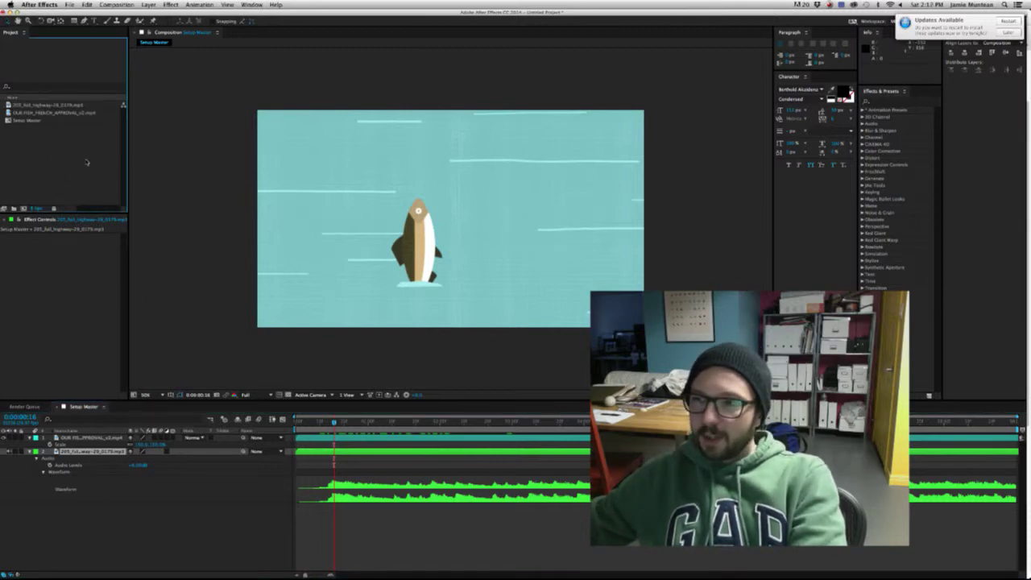
right_click(44, 158)
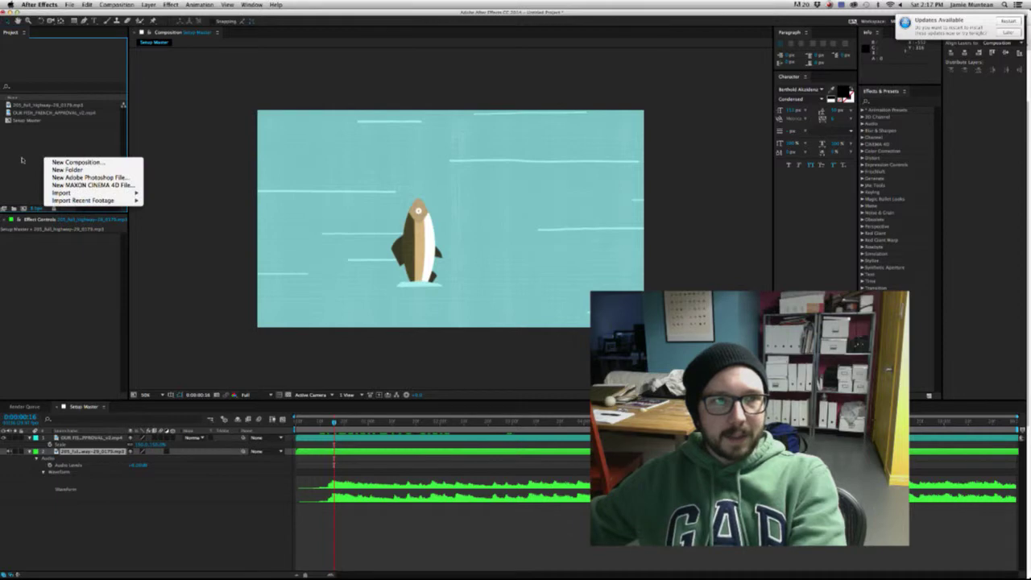
click(22, 160)
click(70, 5)
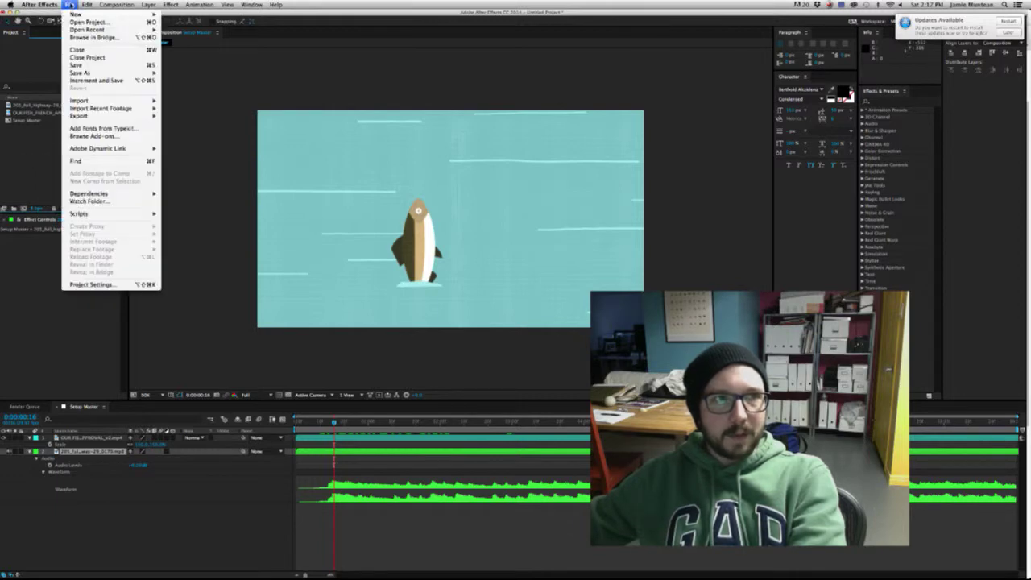
mouse_move(85, 100)
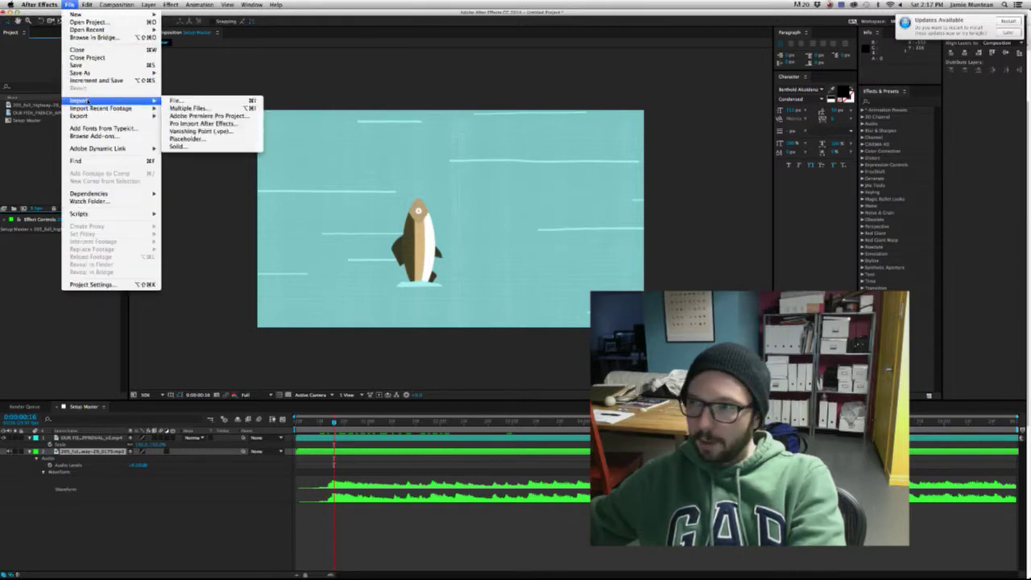
click(24, 178)
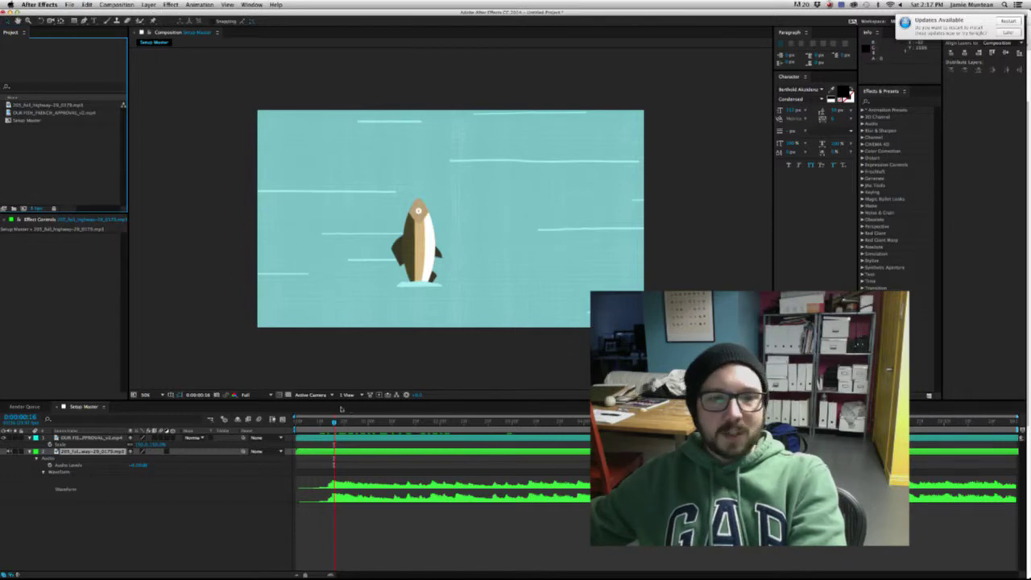
Preview the Setup Master composition briefly from the current time, leaving the project items deselected
key(space)
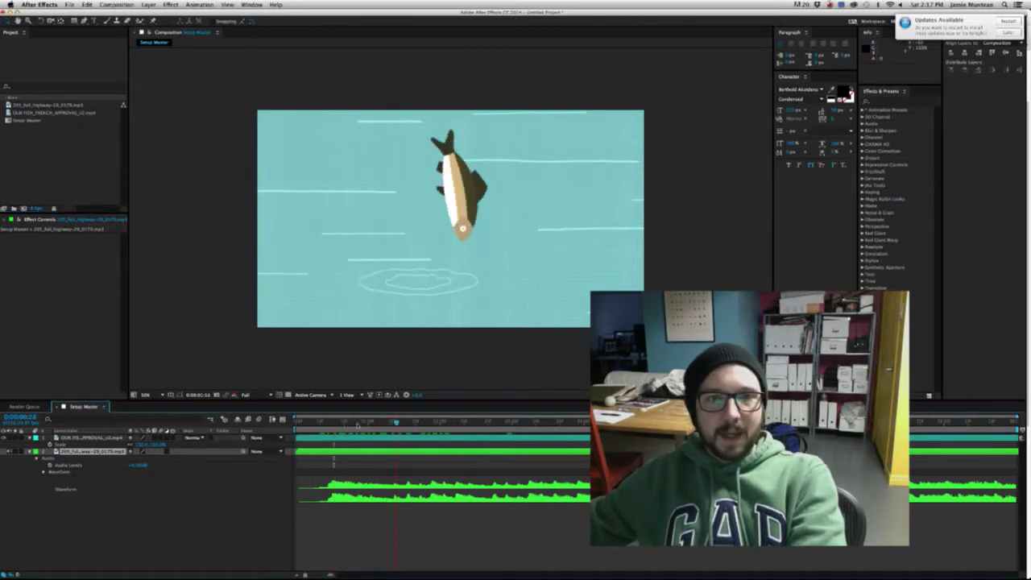
click(61, 151)
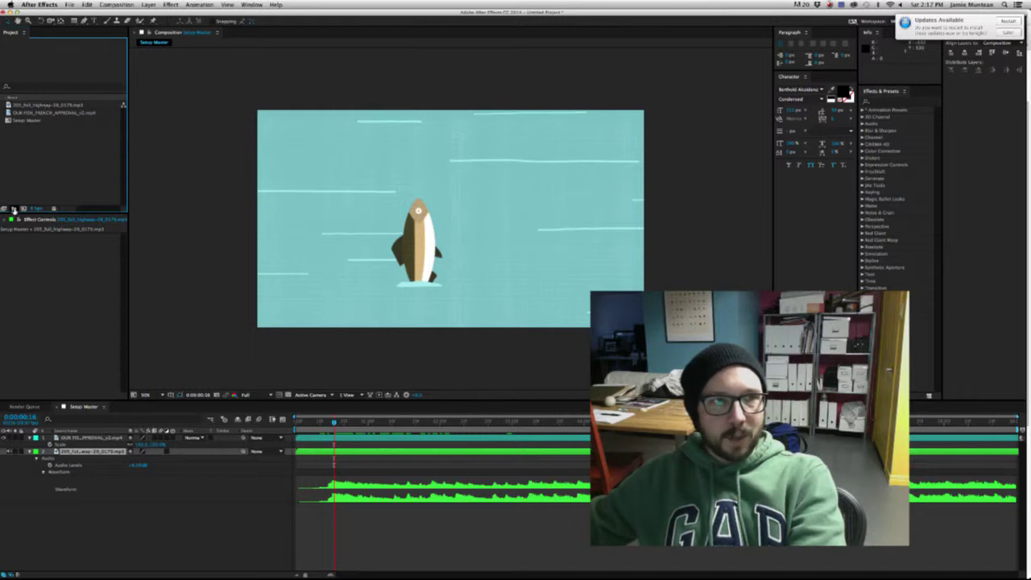
Create a project folder named Assets
click(13, 208)
text(Au)
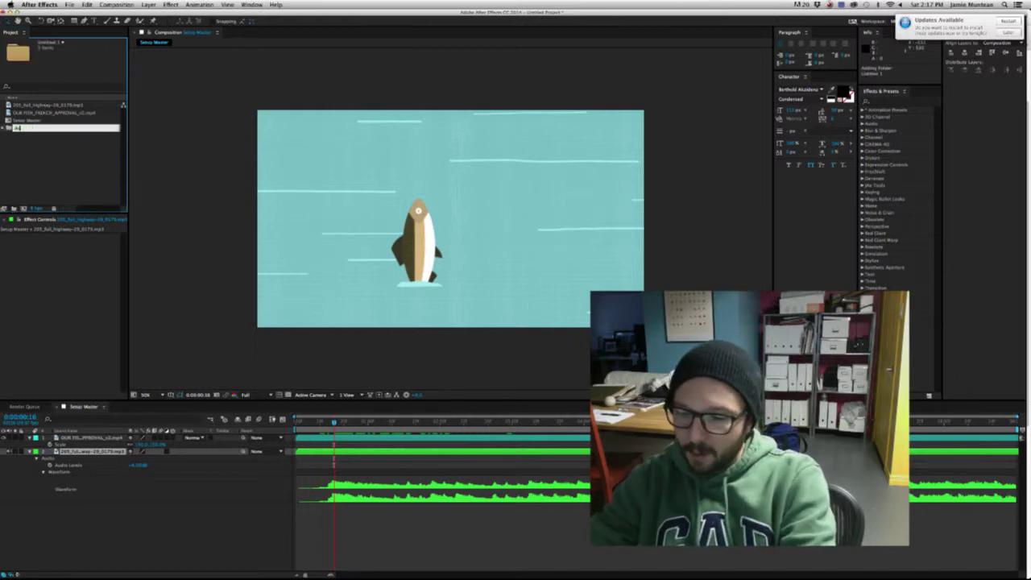
text(dio)
key(Return)
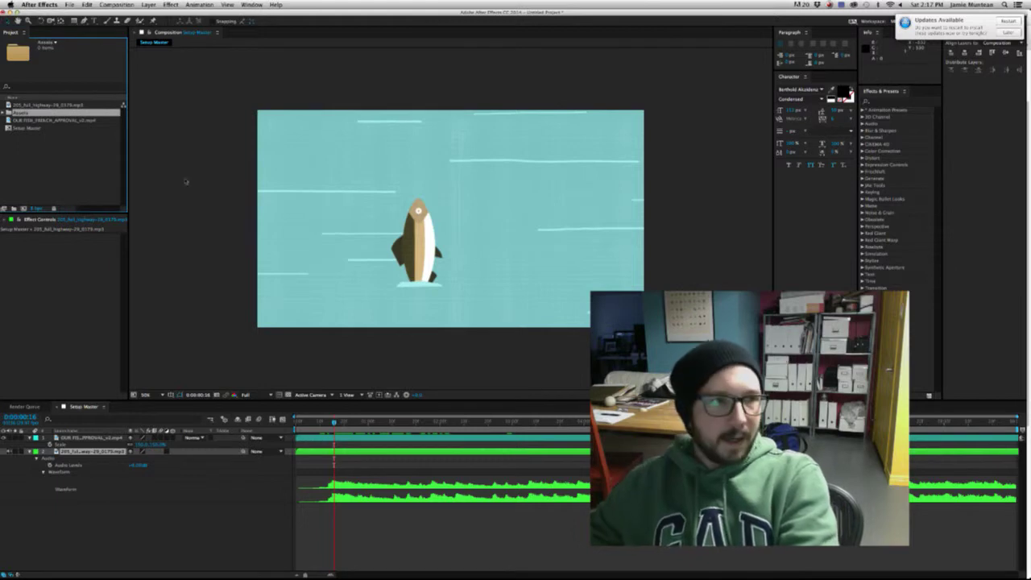
Create a second project folder named Audio at the root level, outside the Assets folder
click(51, 173)
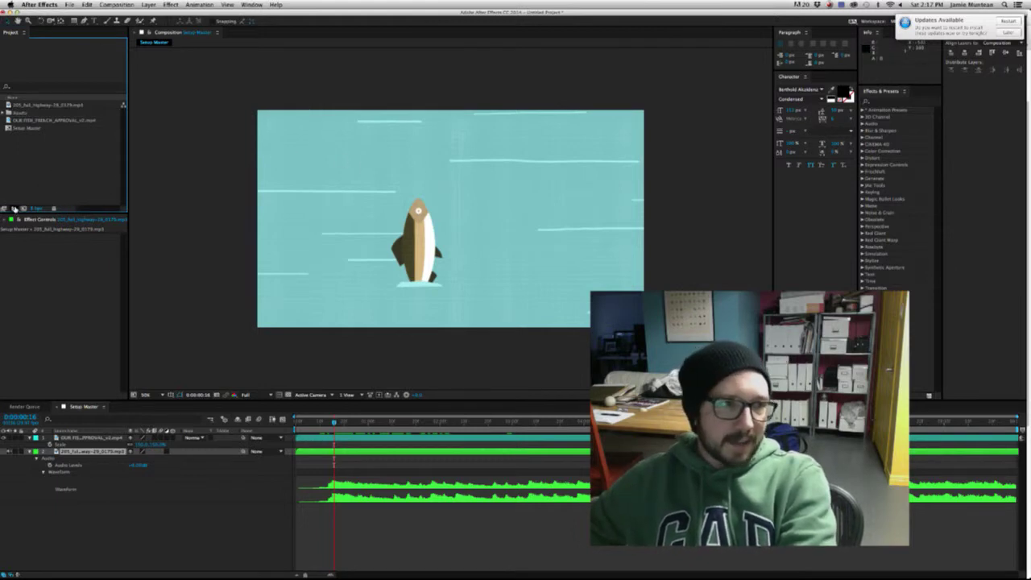
click(14, 208)
text(A)
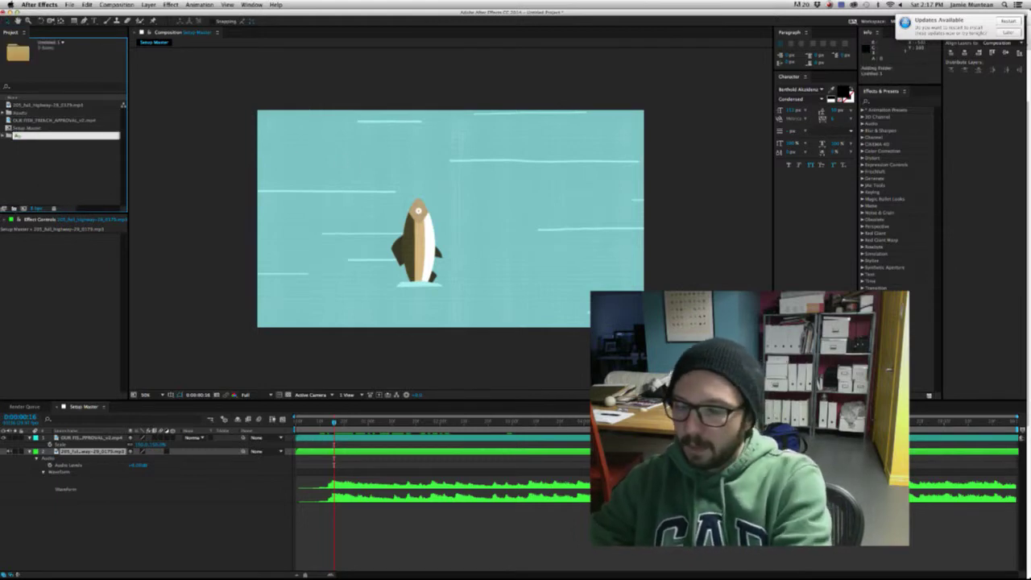
text(udio)
click(15, 143)
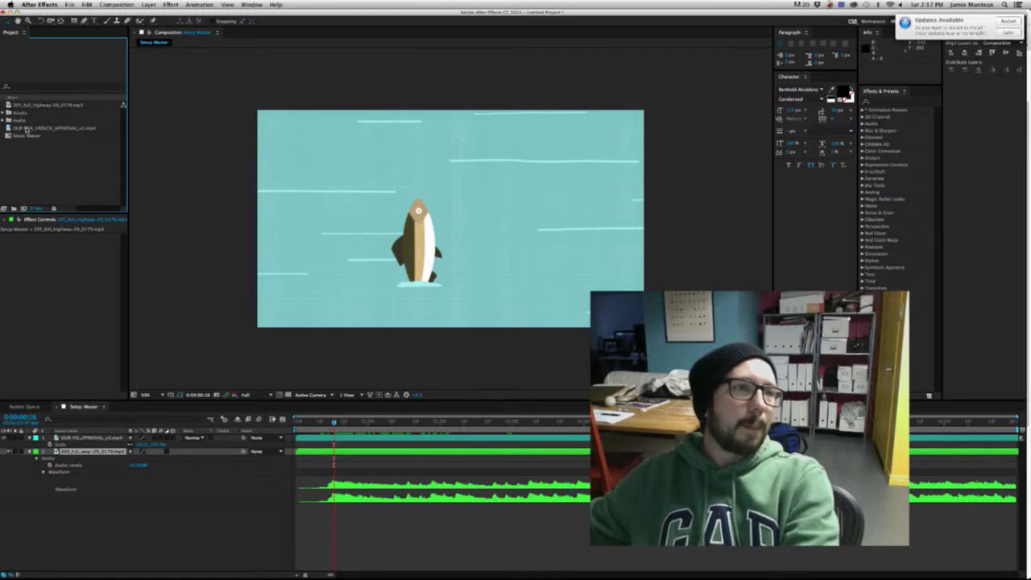
Move the OUR FISH_FRENCH_APPROVAL_v2.mp4 video into Assets and the highway music file into Audio, and collapse both folders
mouse_move(26, 128)
mouse_down()
mouse_move(14, 115)
mouse_move(22, 127)
mouse_up()
click(34, 106)
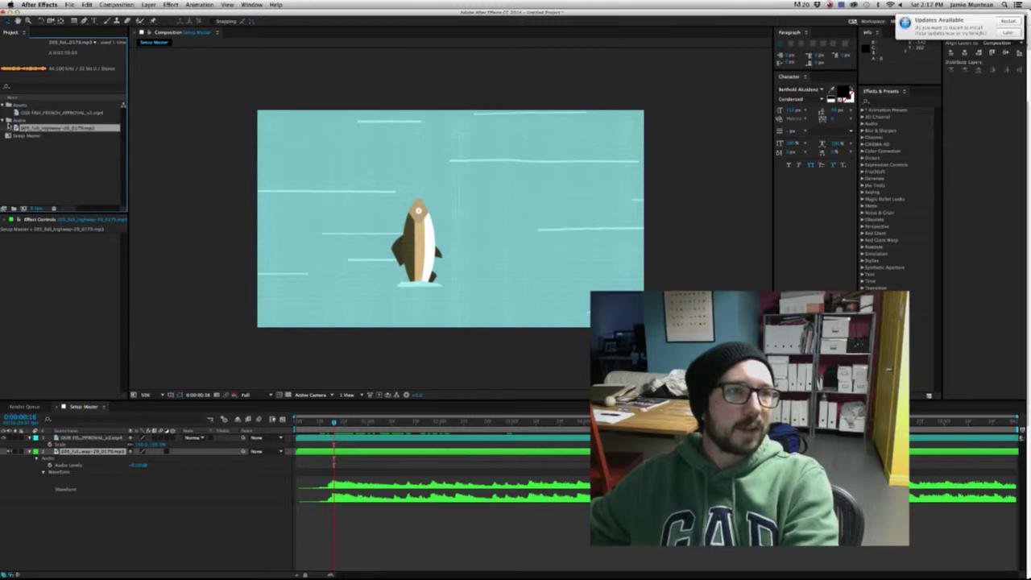
click(5, 105)
click(5, 112)
click(80, 147)
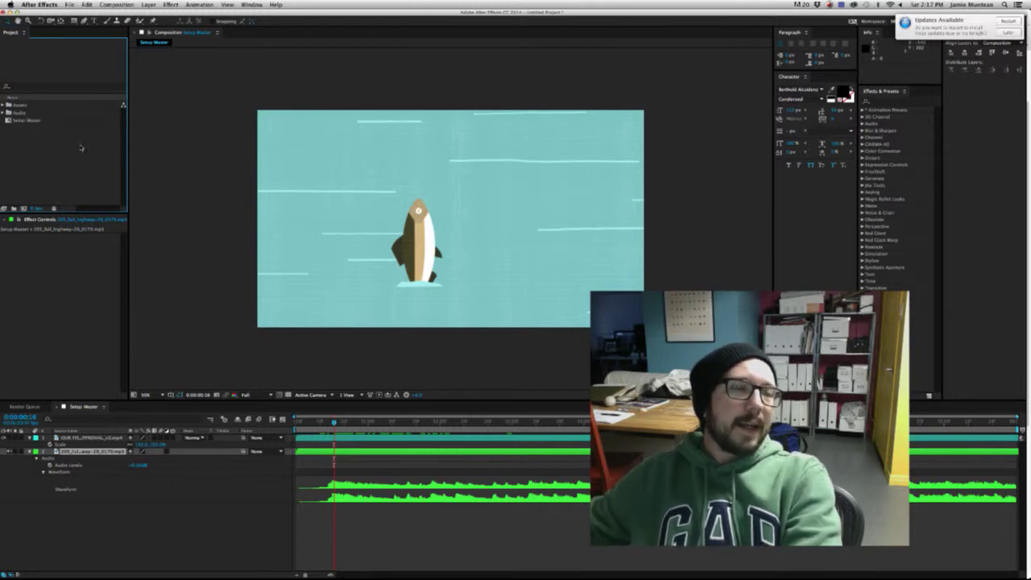
Start a file import and select Parliament_New.ai in the AI folder of Fisheries and Oceans
click(69, 5)
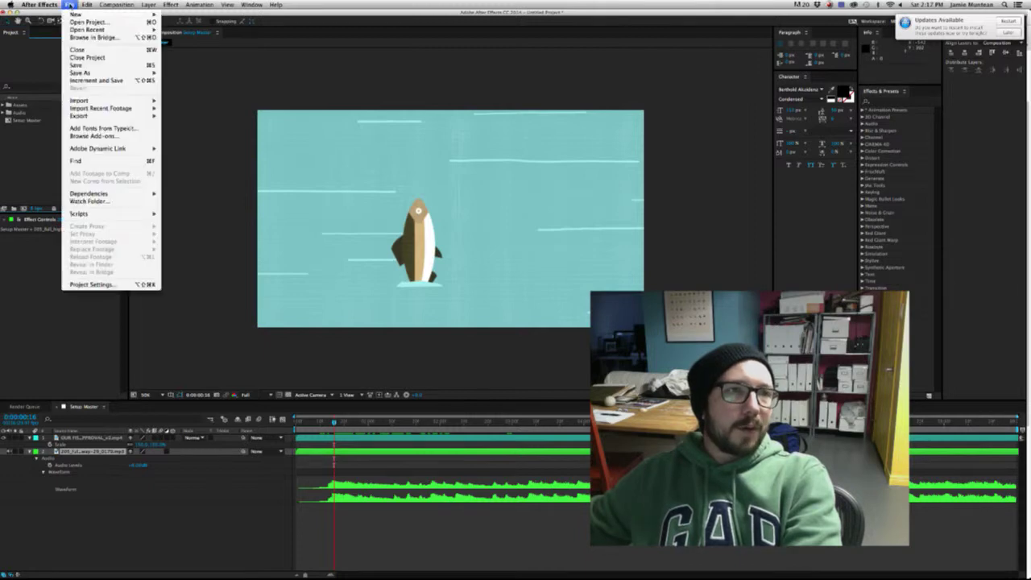
mouse_move(97, 103)
click(174, 100)
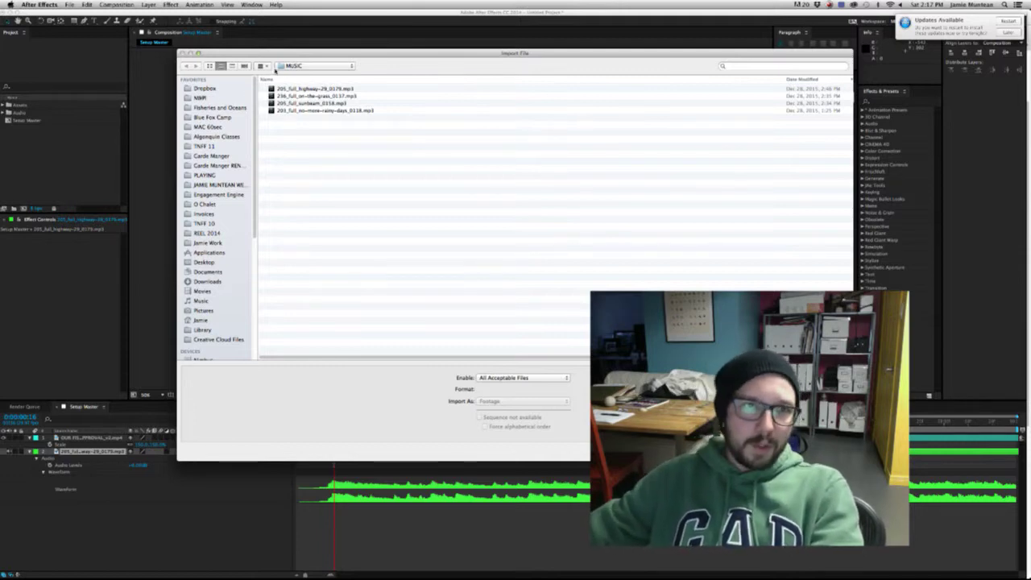
click(290, 65)
click(309, 83)
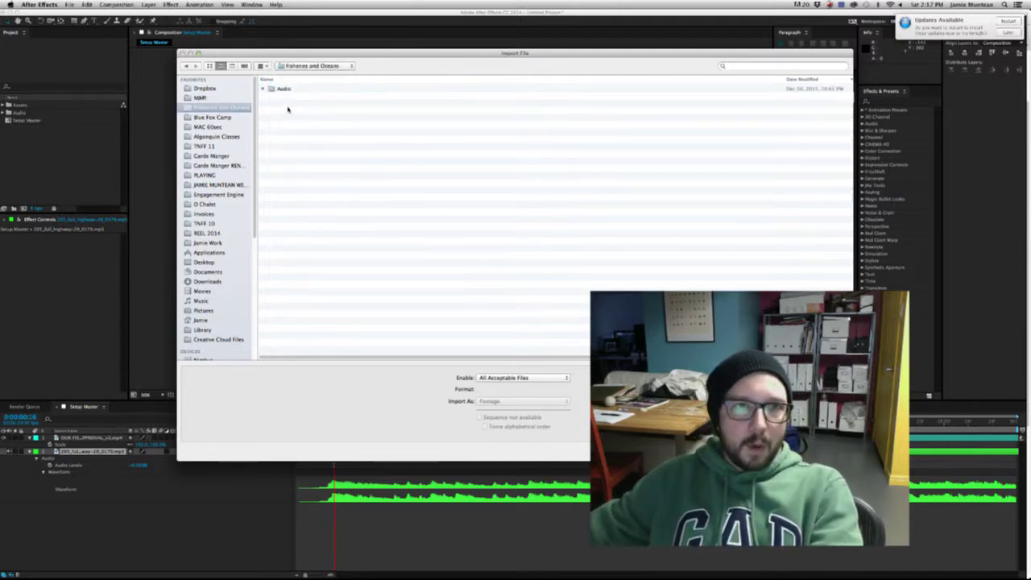
click(262, 104)
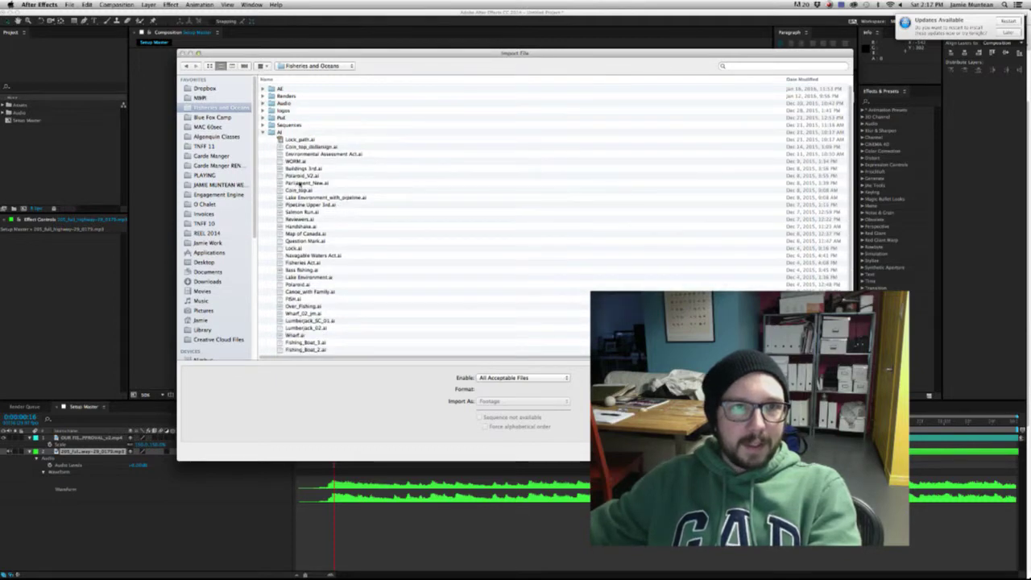
click(299, 183)
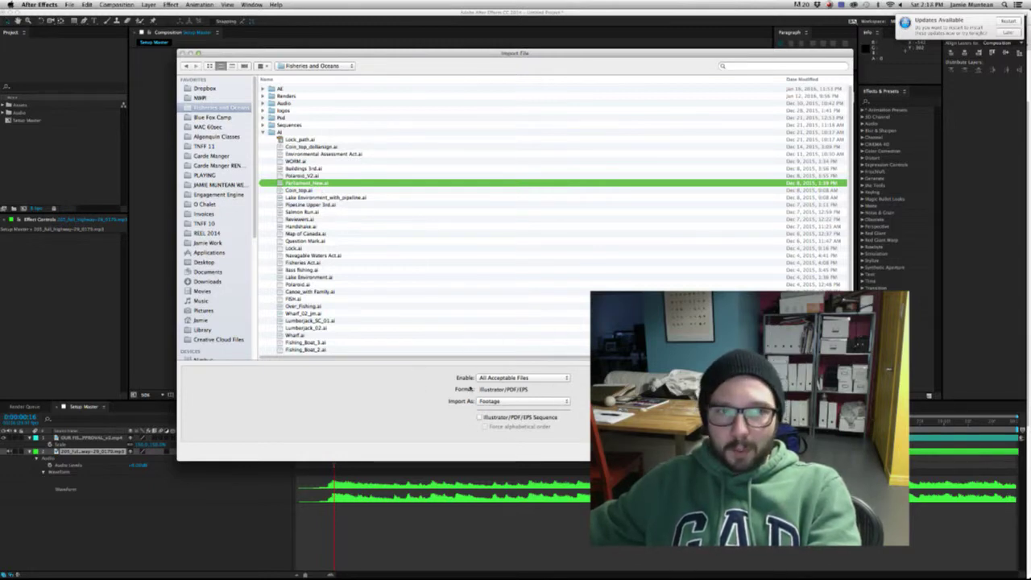
Try the Footage, Composition - Retain Layer Sizes and Composition import types for the Illustrator file
click(511, 403)
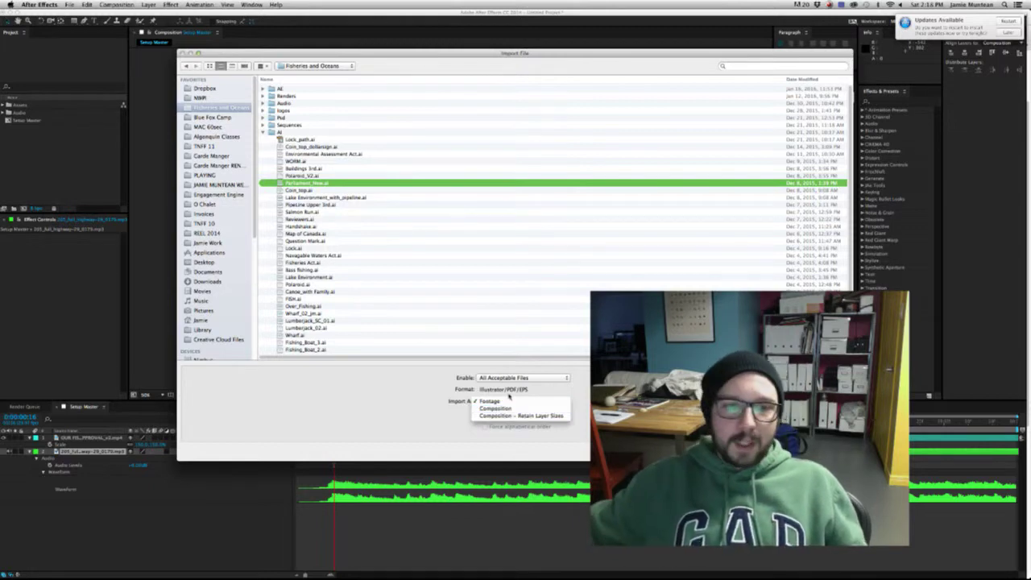
click(506, 400)
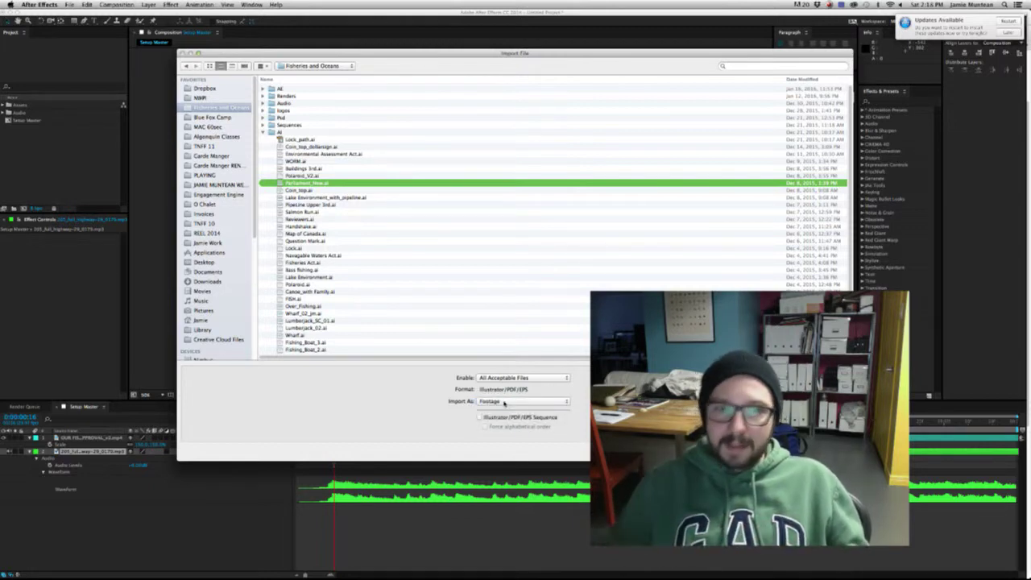
click(504, 402)
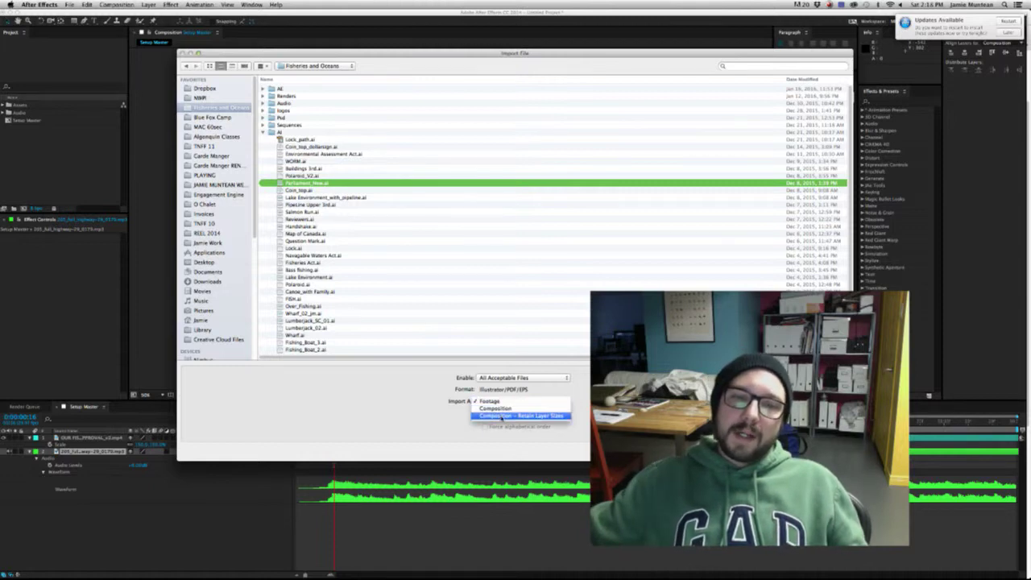
click(501, 415)
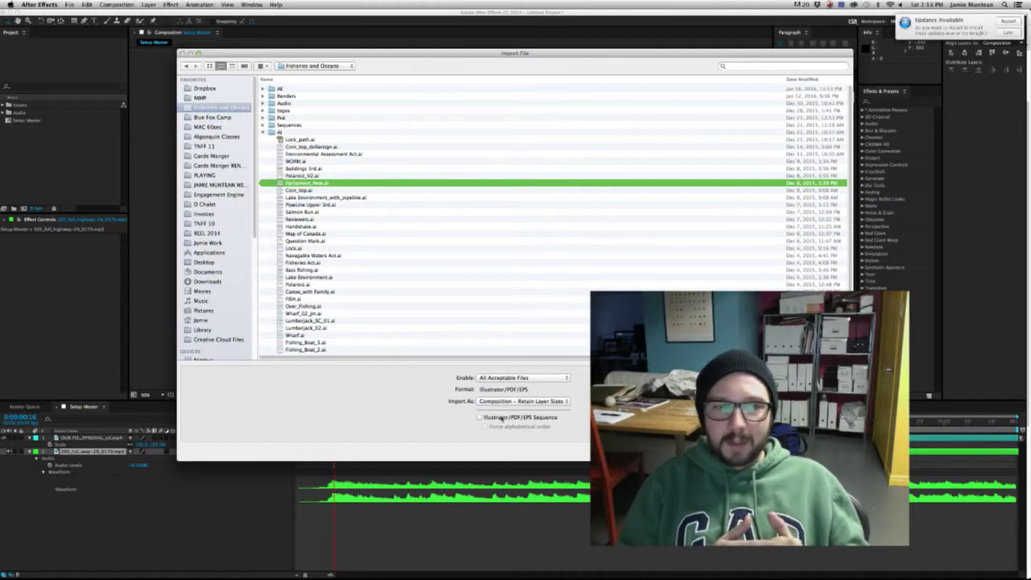
click(506, 401)
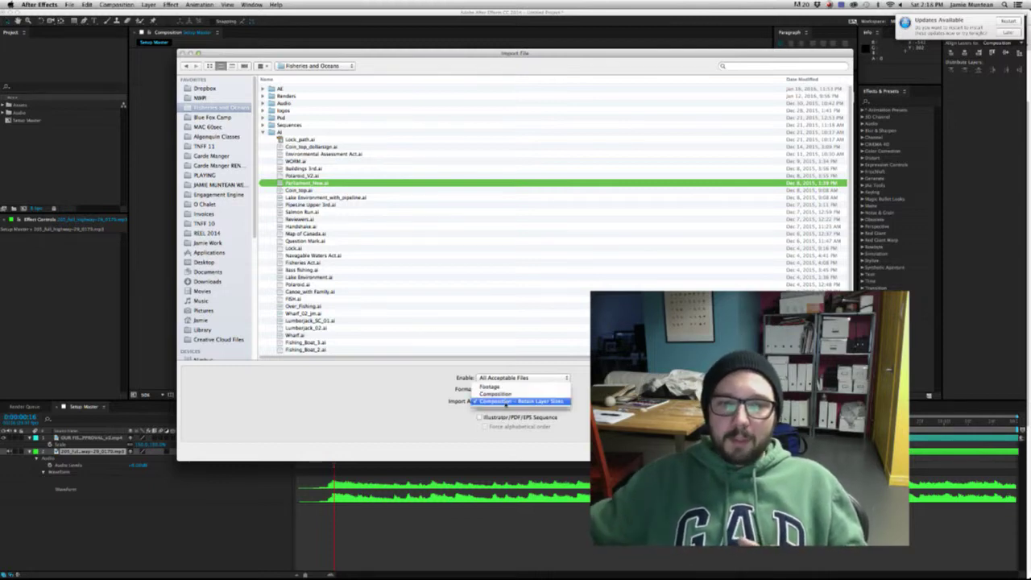
click(500, 393)
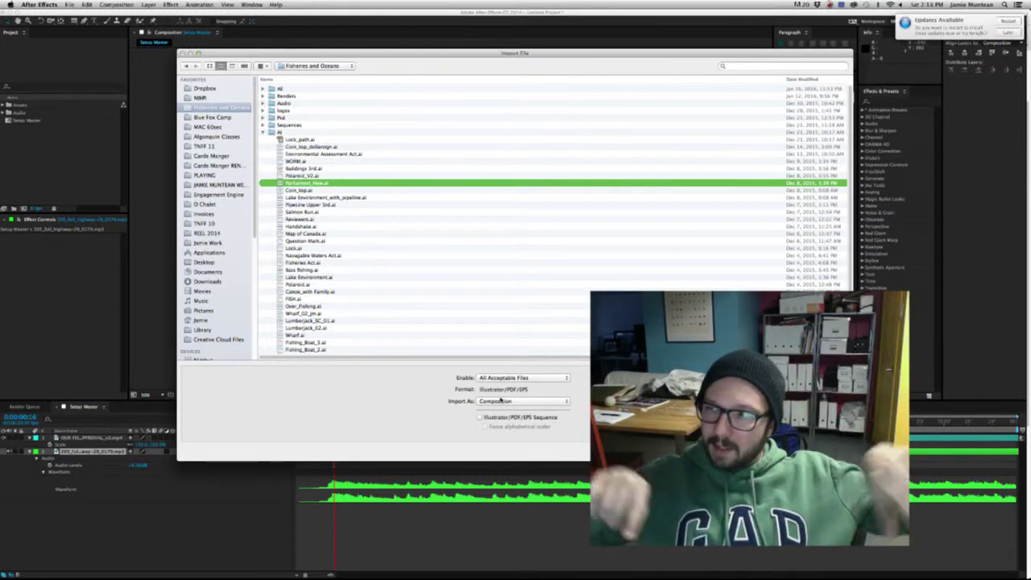
Import Parliament_New.ai as Composition - Retain Layer Sizes
click(513, 401)
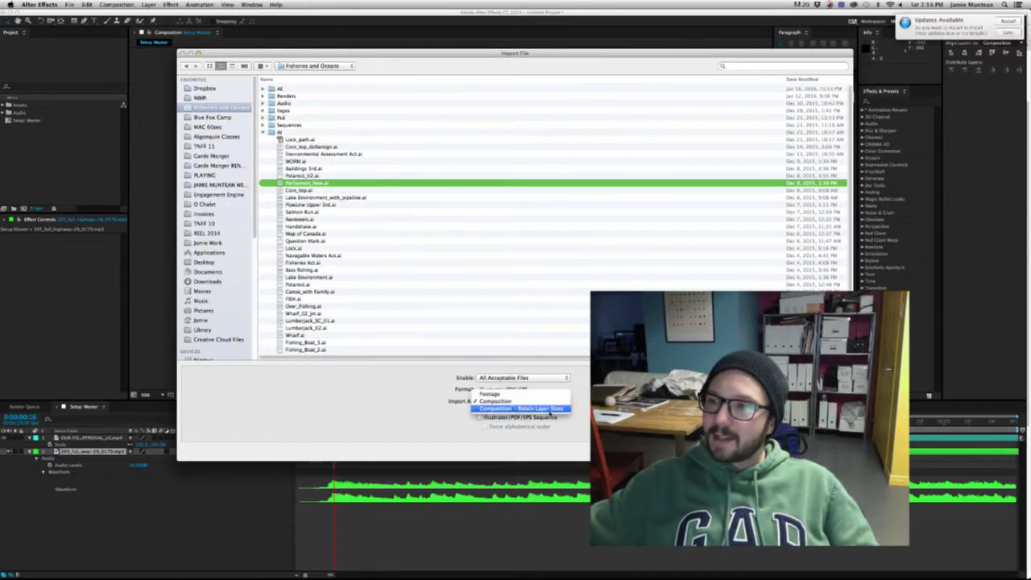
click(551, 409)
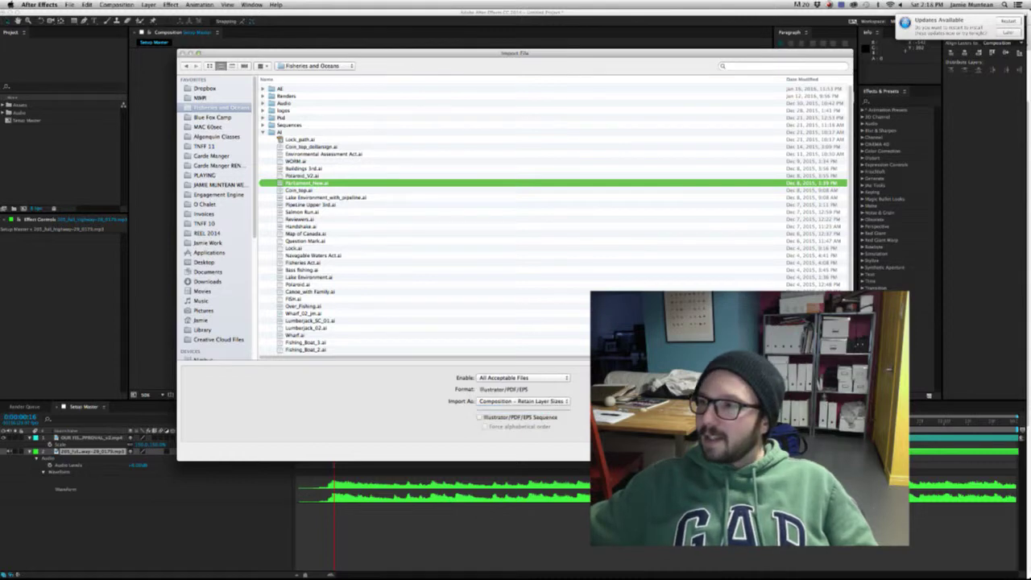
key(Return)
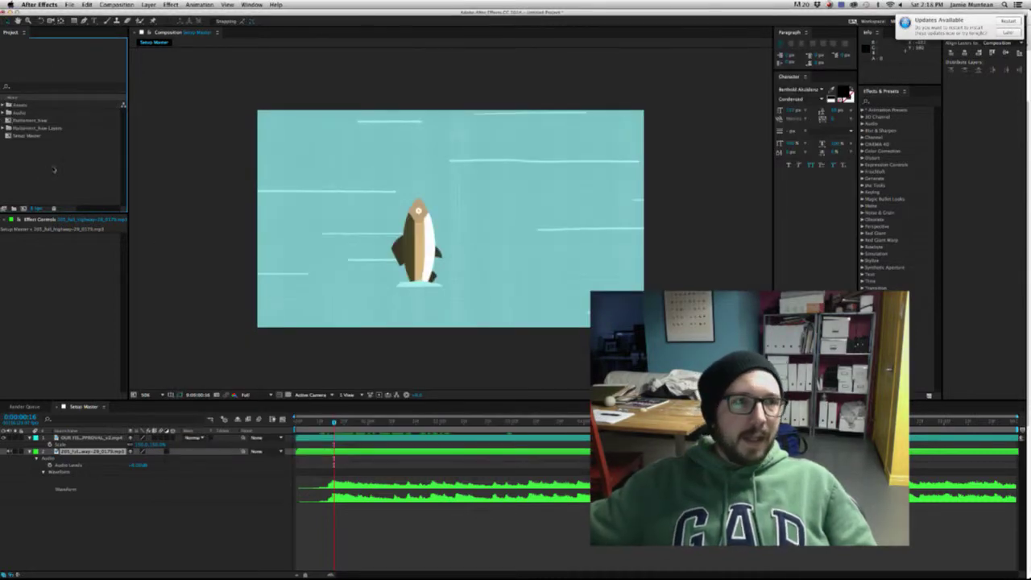
Open the imported Parliament_New composition and select its bottommost layer in the timeline
click(32, 120)
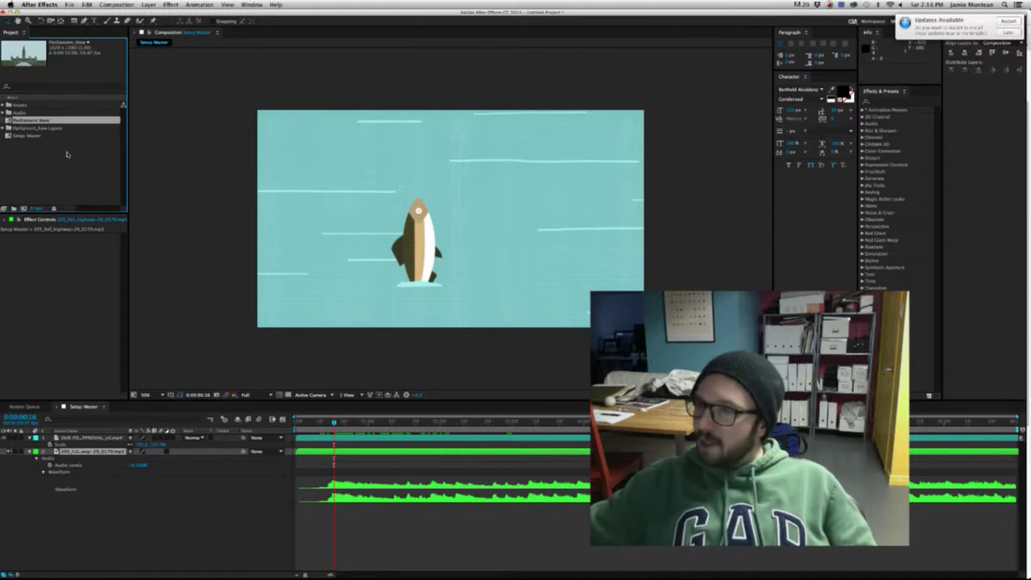
click(6, 129)
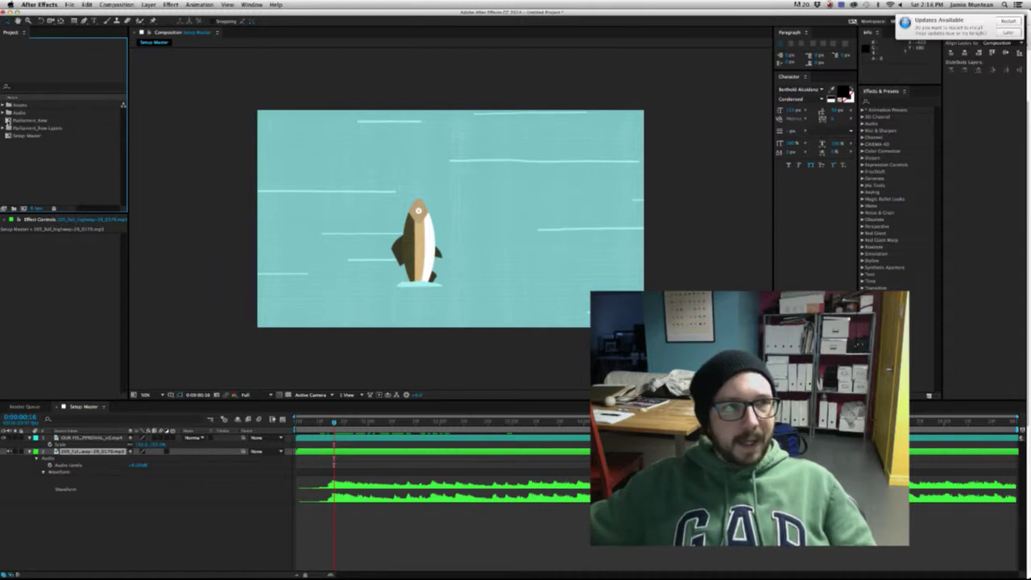
double_click(8, 121)
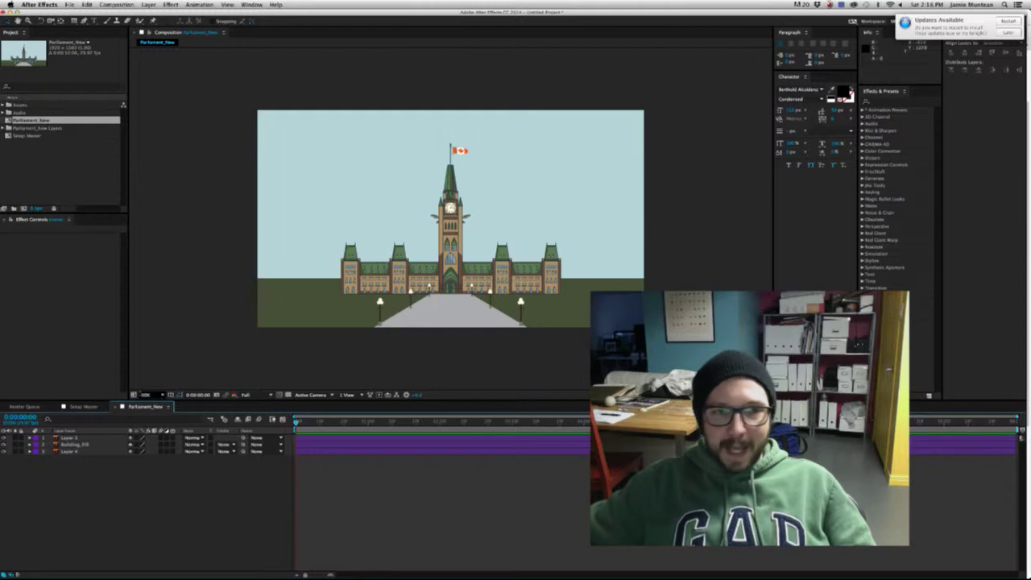
click(327, 449)
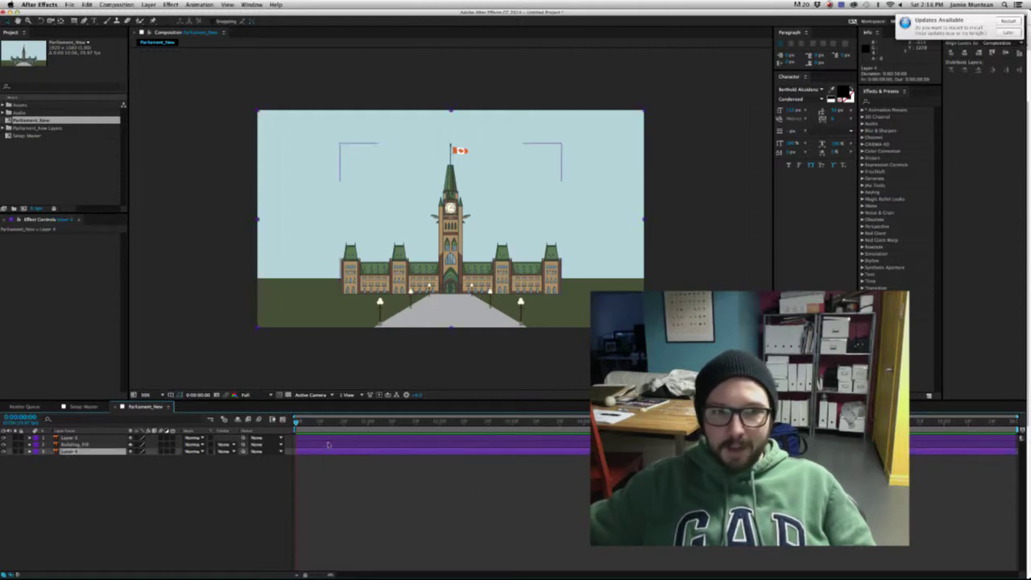
Select the top walkway-and-lamps layer and toggle its visibility off and on to check its artwork
click(327, 444)
click(328, 439)
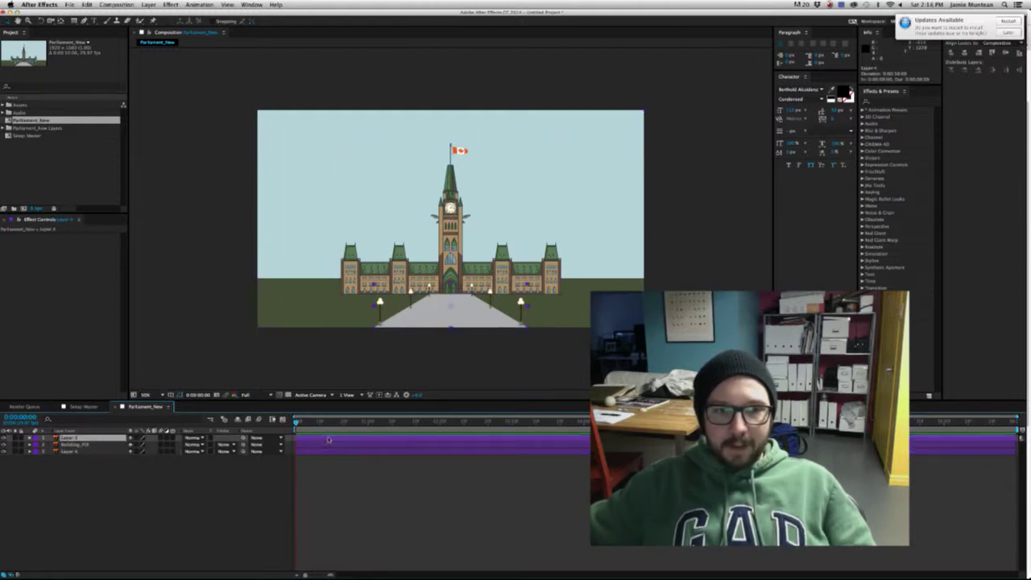
click(4, 437)
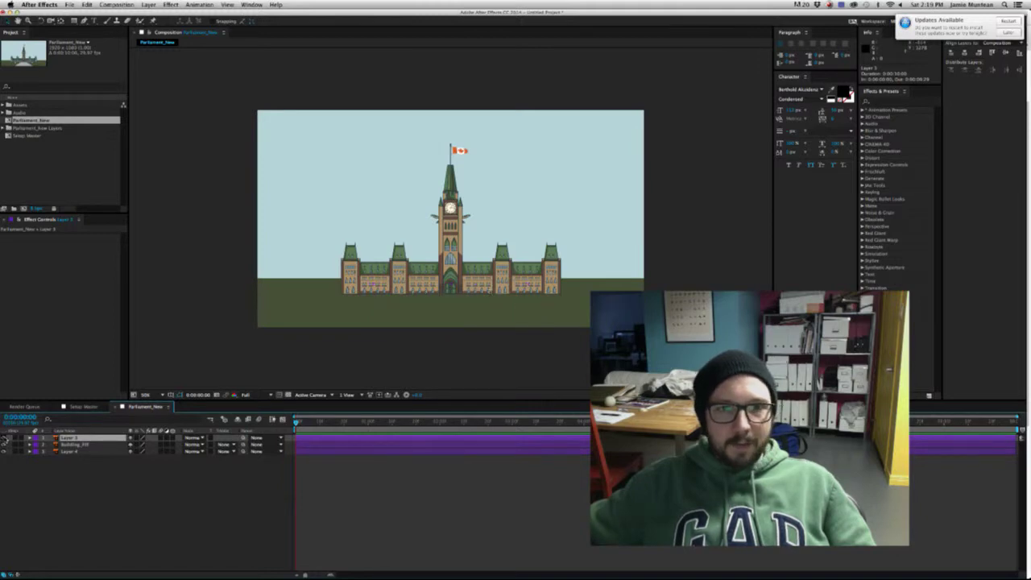
click(4, 437)
click(4, 437)
click(4, 437)
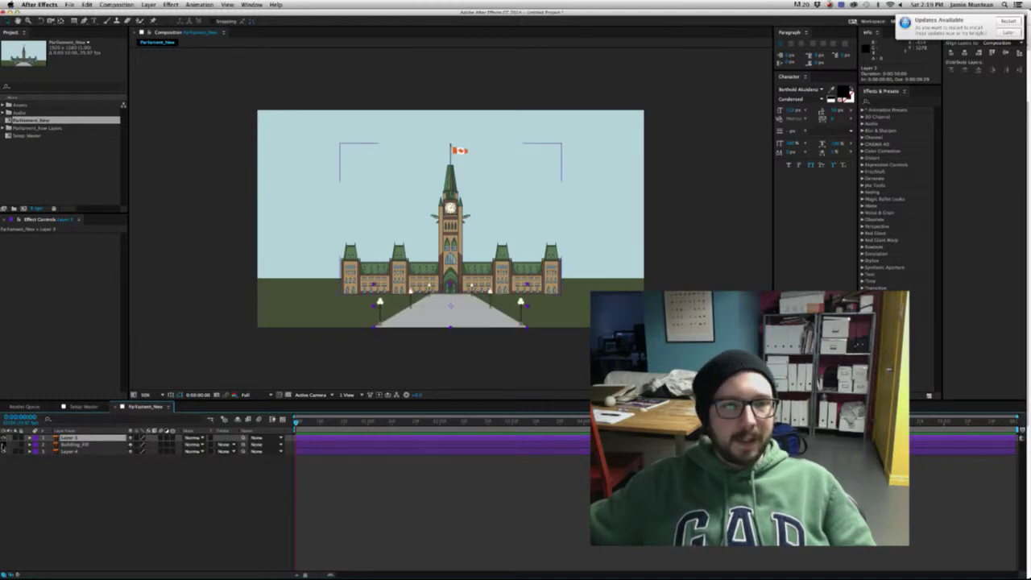
Toggle the Building_Fill layer's visibility off and on to check which artwork it holds
click(4, 445)
click(4, 445)
click(4, 444)
click(4, 444)
click(4, 445)
click(4, 445)
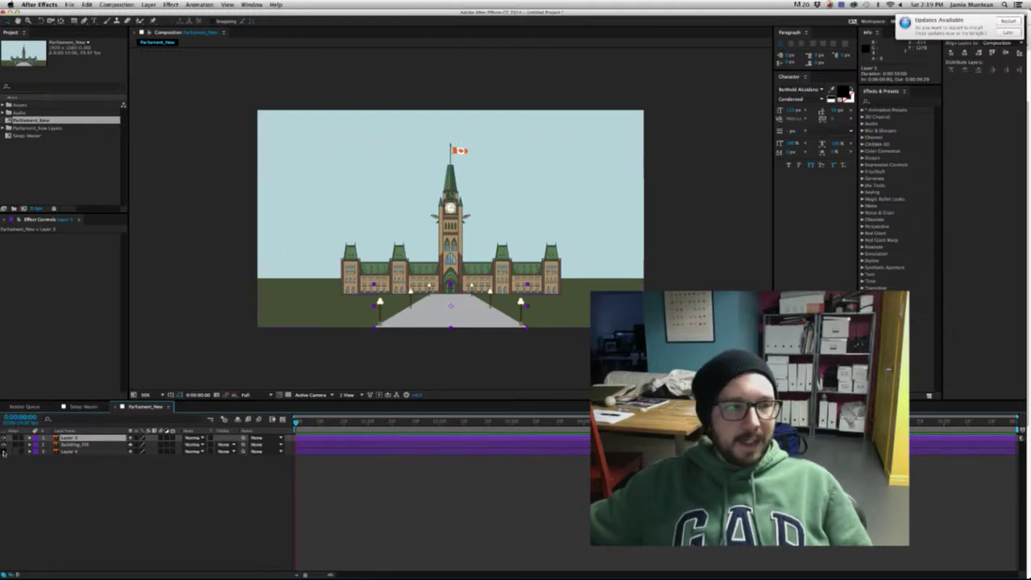
Check the bottom sky-and-ground layer by toggling its visibility against the transparency grid, leaving both the layer and the grid on
click(4, 452)
click(4, 452)
click(4, 451)
click(4, 452)
click(4, 452)
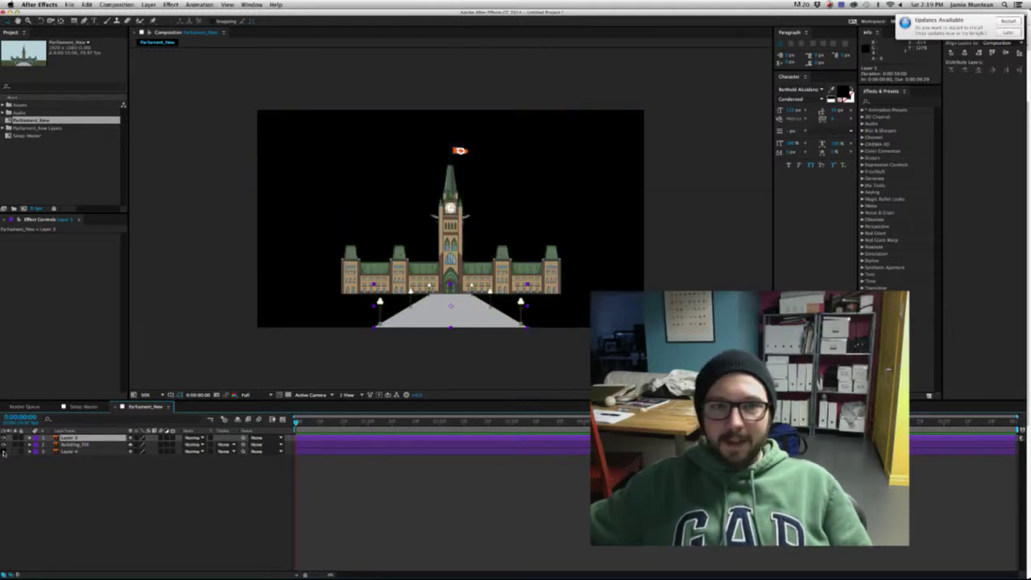
click(287, 395)
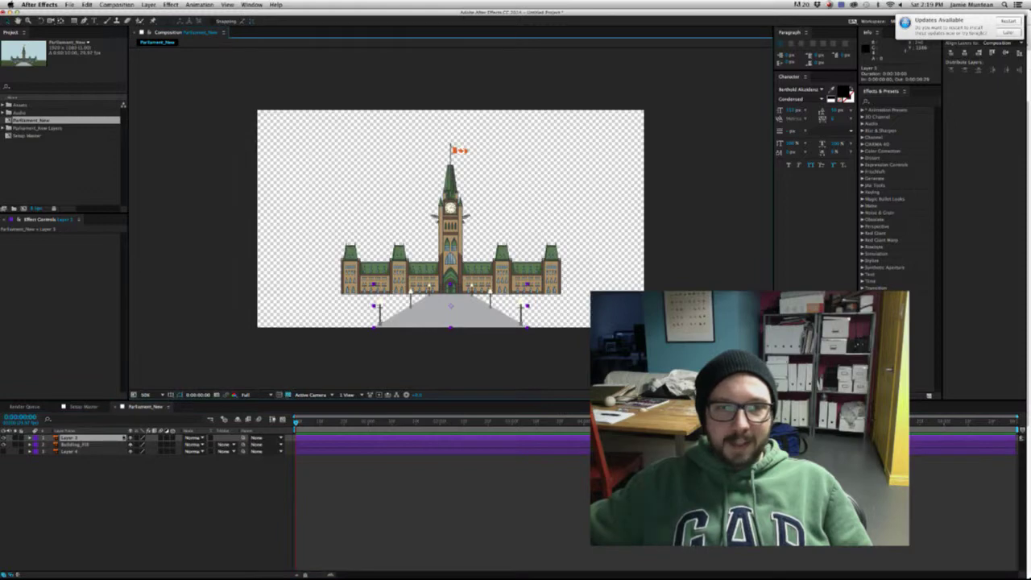
click(4, 452)
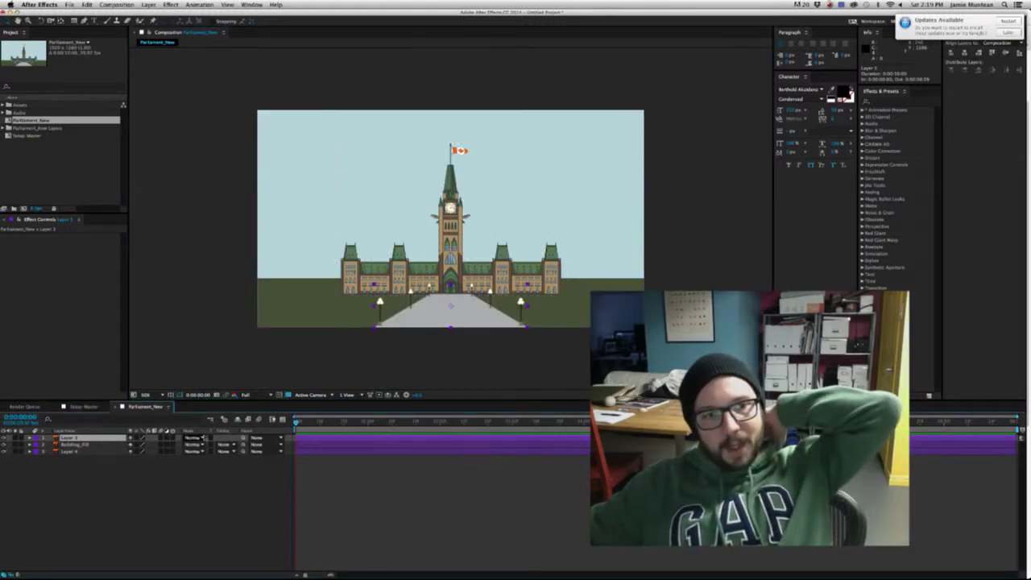
Deselect the Parliament_New composition in the project's item list
click(188, 444)
click(271, 466)
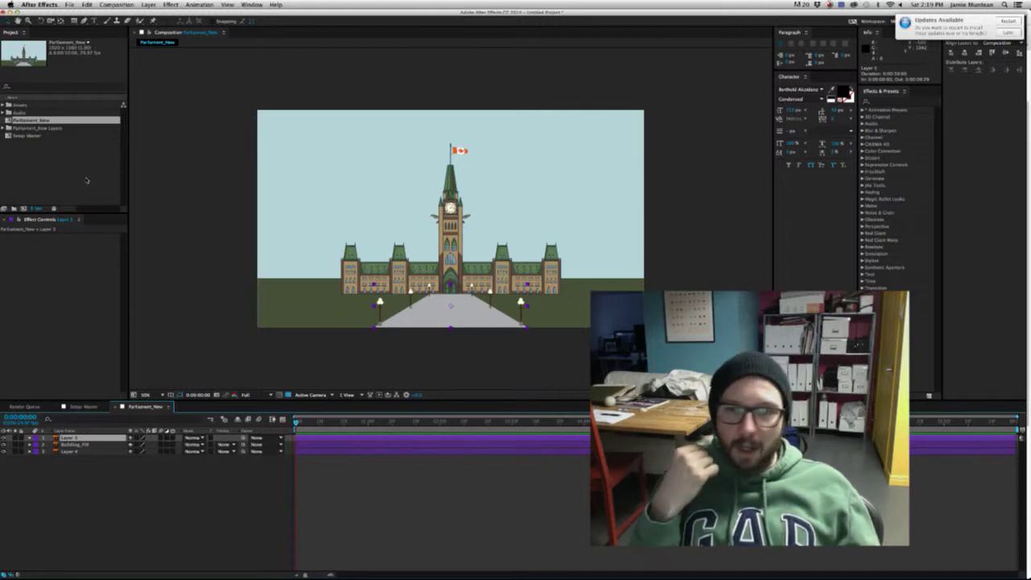
click(30, 171)
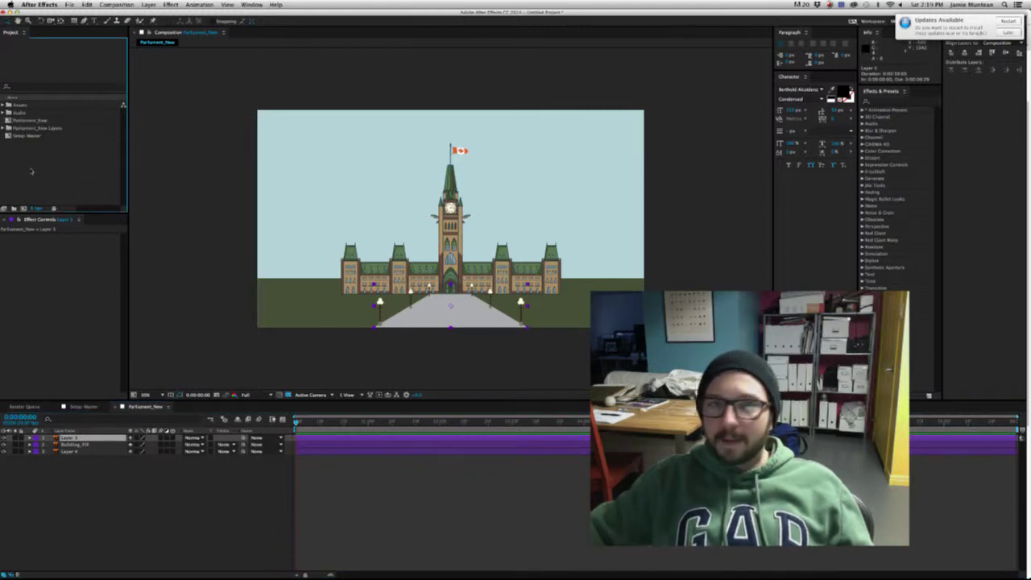